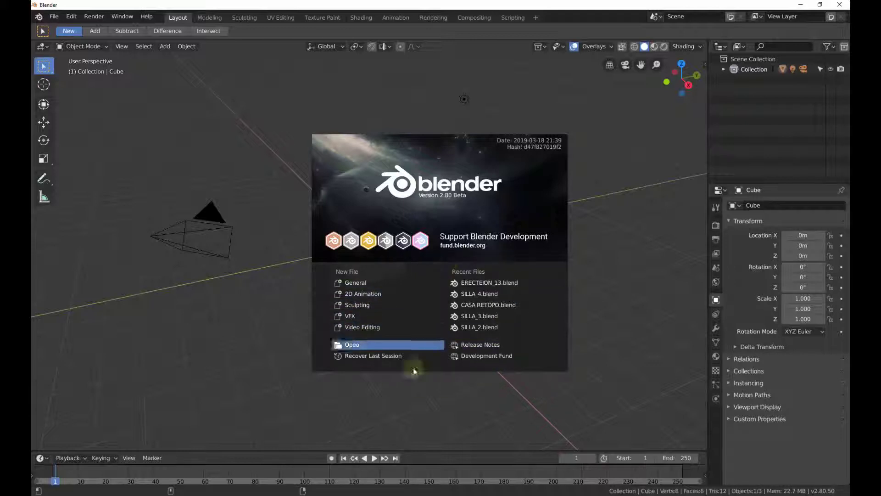
Dismiss the splash screen and select the camera, the cube and the light one after another in the viewport.
left_click(650, 145)
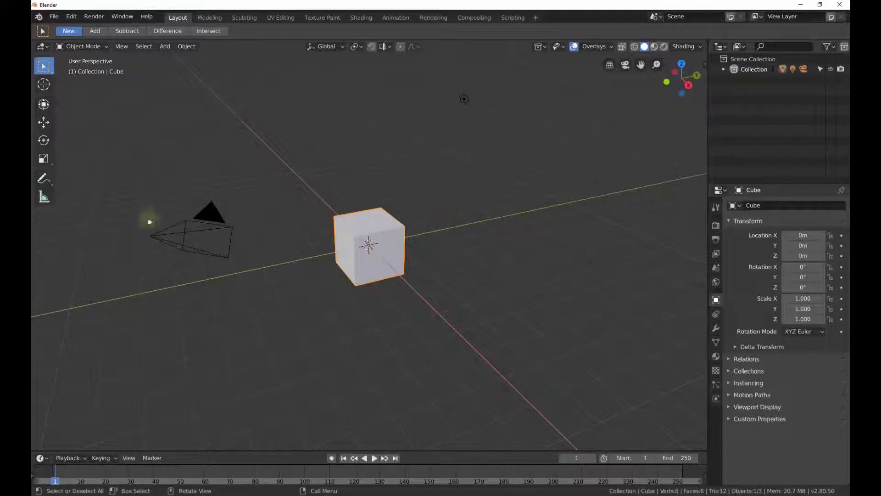
left_click(176, 237)
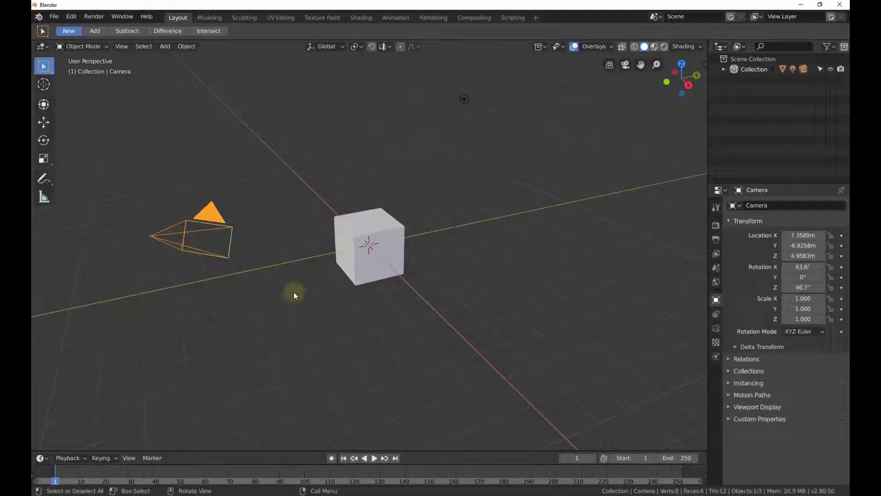
left_click(362, 217)
left_click(465, 98)
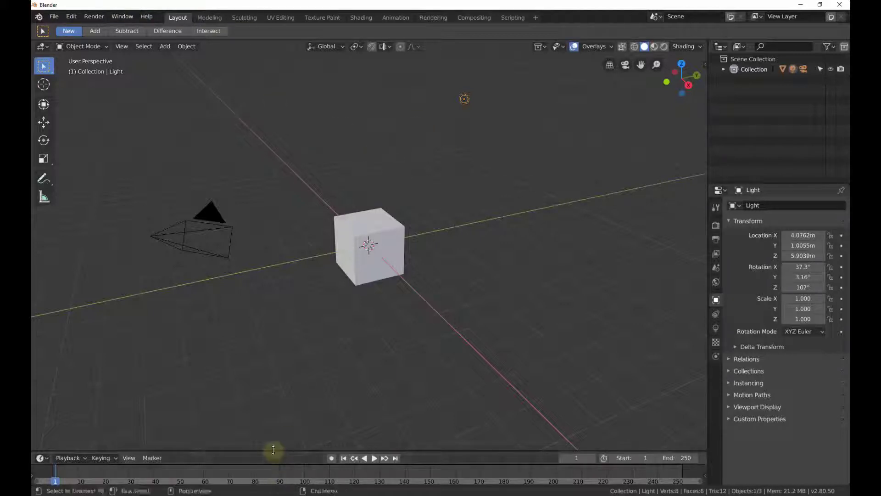
Make the timeline area slightly taller and give the outliner more height above the properties editor.
left_click_drag(273, 451, 276, 440)
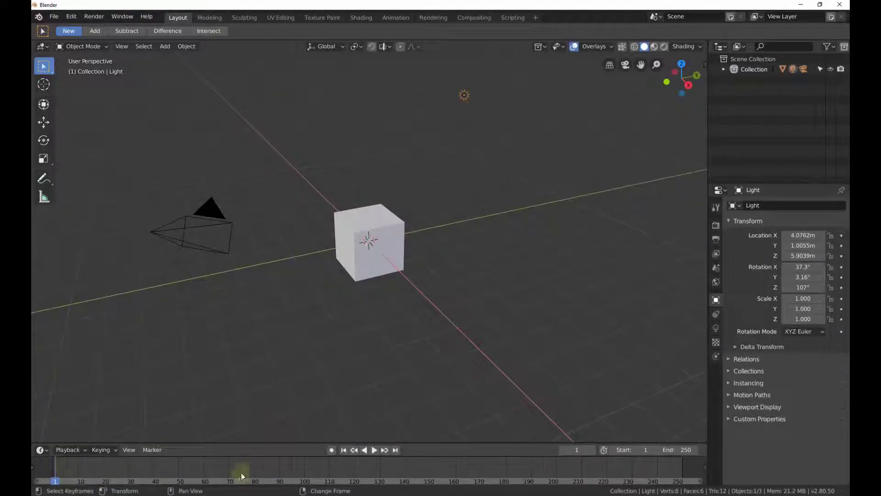
scroll(87, 466, "down", 2)
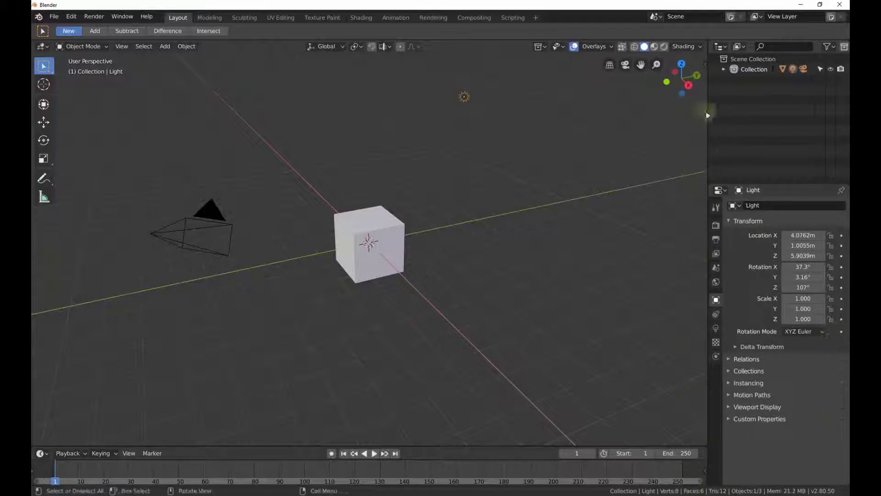
left_click_drag(787, 185, 783, 211)
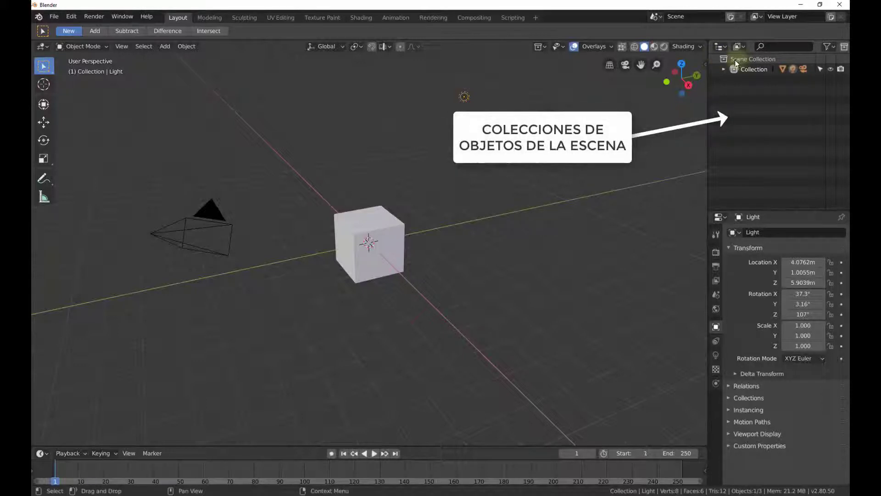
Expand Collection in the outliner and select its Camera, Cube and Light entries in turn, ending on Light.
left_click(725, 69)
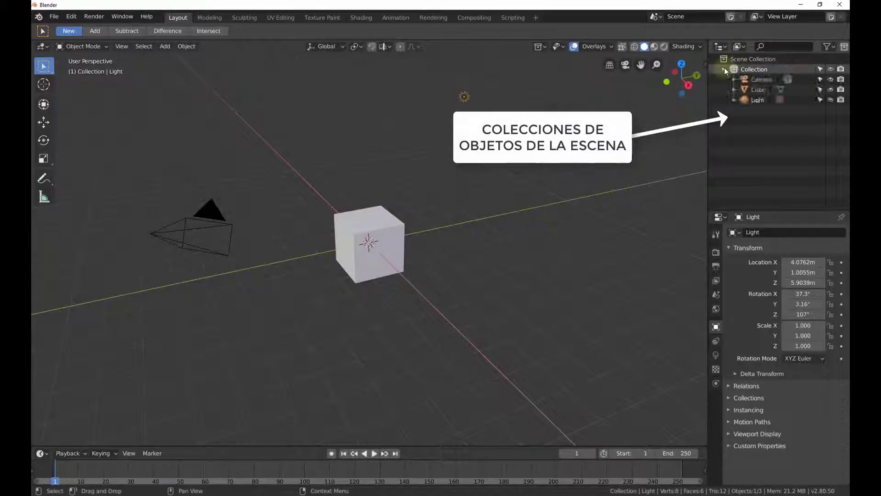
left_click(724, 68)
left_click(725, 69)
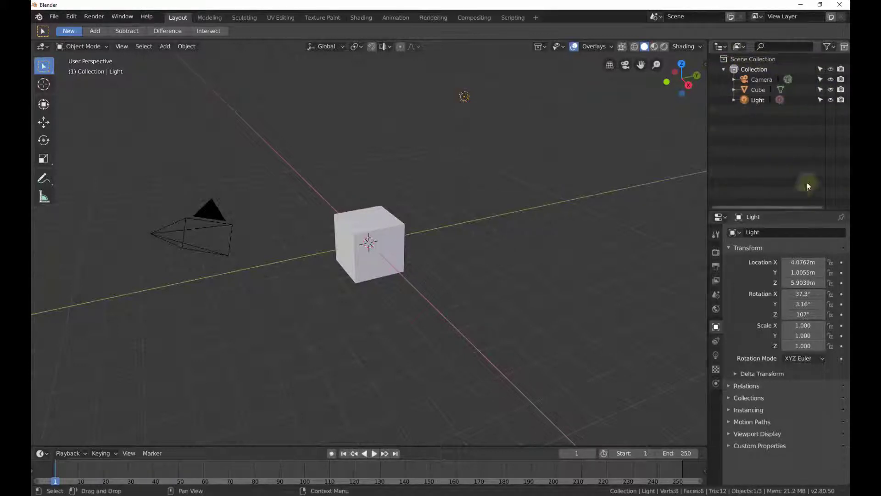
left_click(764, 78)
left_click(763, 90)
left_click(759, 100)
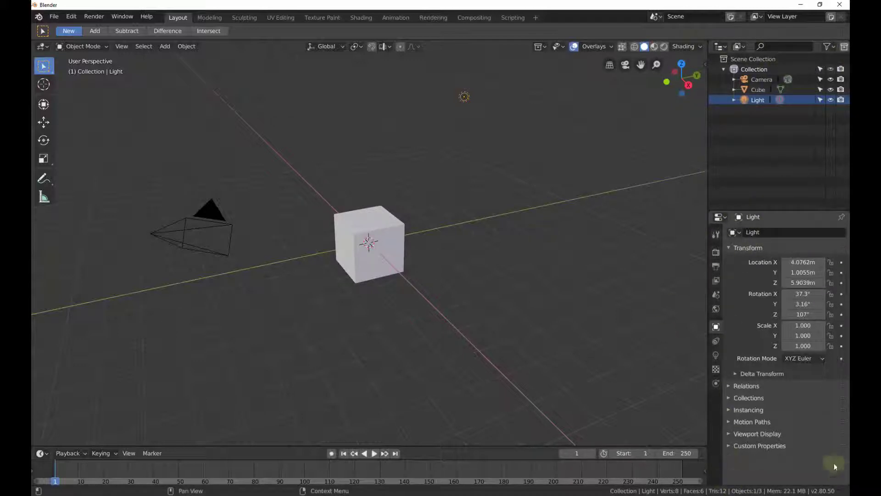
Show the active tool settings and review them for the Cursor, Transform, Move, Rotate, Scale, Annotate and Measure tools.
left_click(716, 233)
left_click(716, 252)
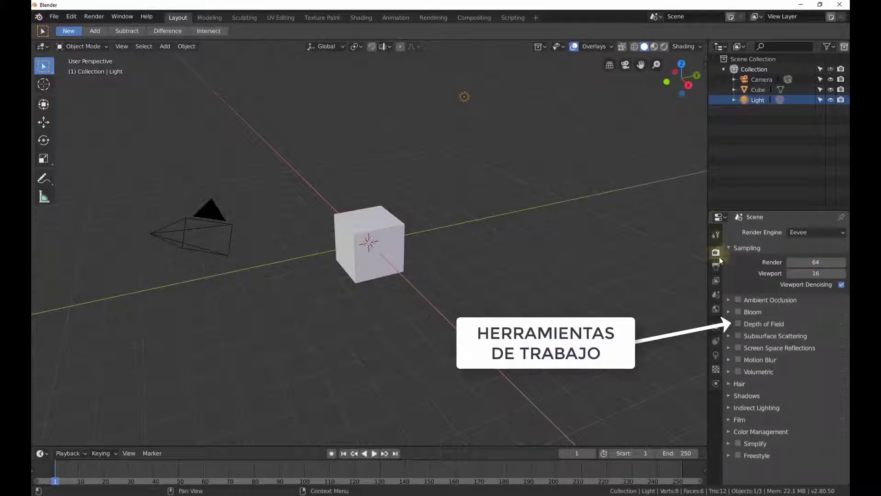
left_click(716, 235)
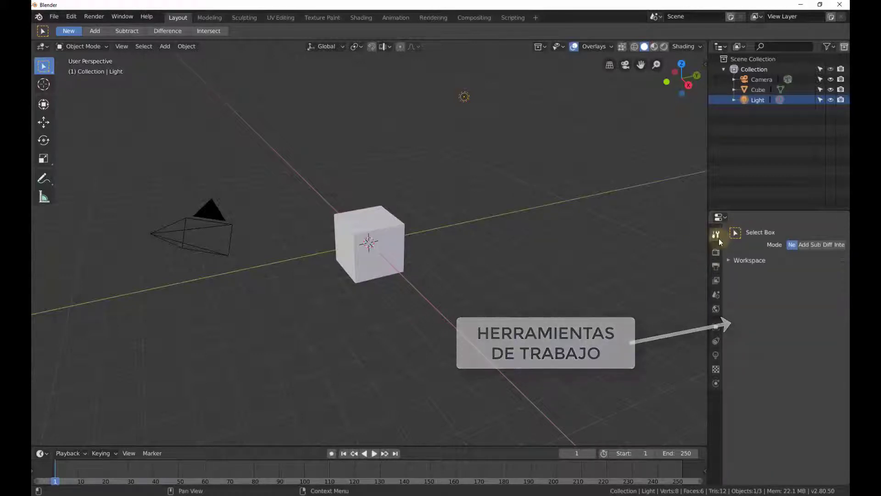
left_click(41, 86)
left_click(44, 104)
left_click(44, 121)
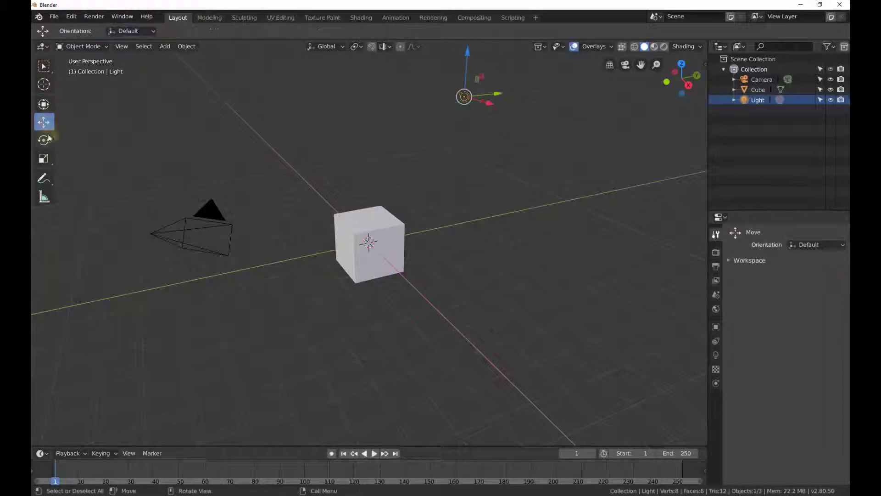
left_click(44, 140)
left_click(44, 158)
left_click(44, 178)
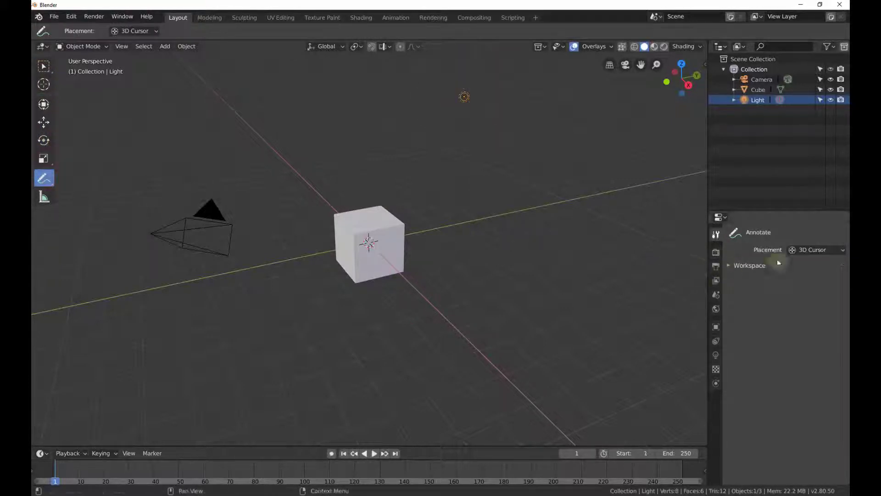
left_click(44, 197)
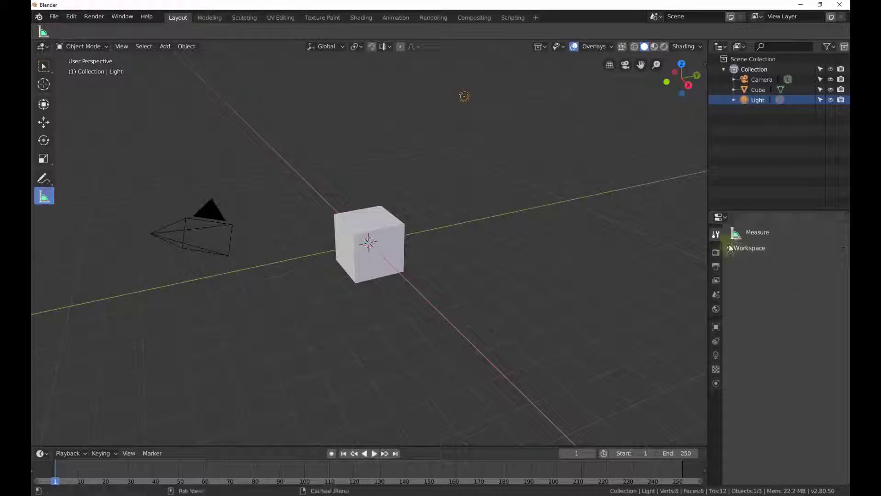
Inspect the Workspace options with the Annotate and Scale tools, collapse them and return to the Select Box tool.
left_click(730, 247)
left_click(43, 178)
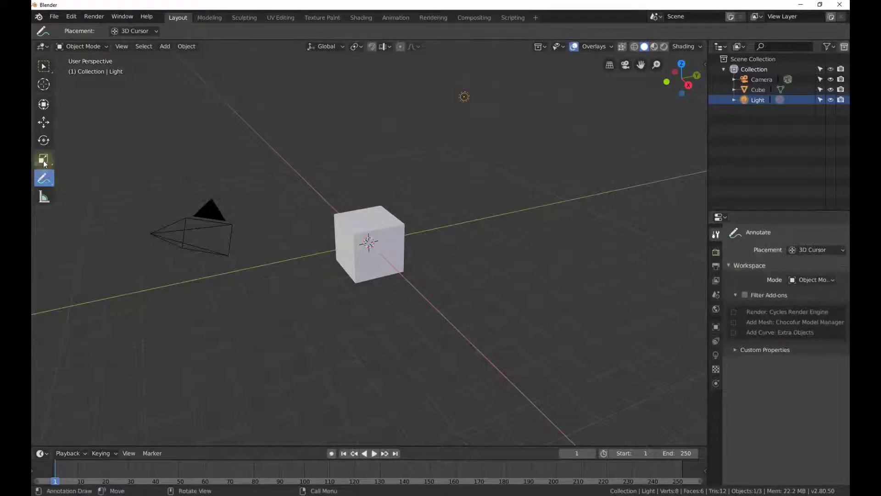
left_click(44, 160)
left_click(731, 260)
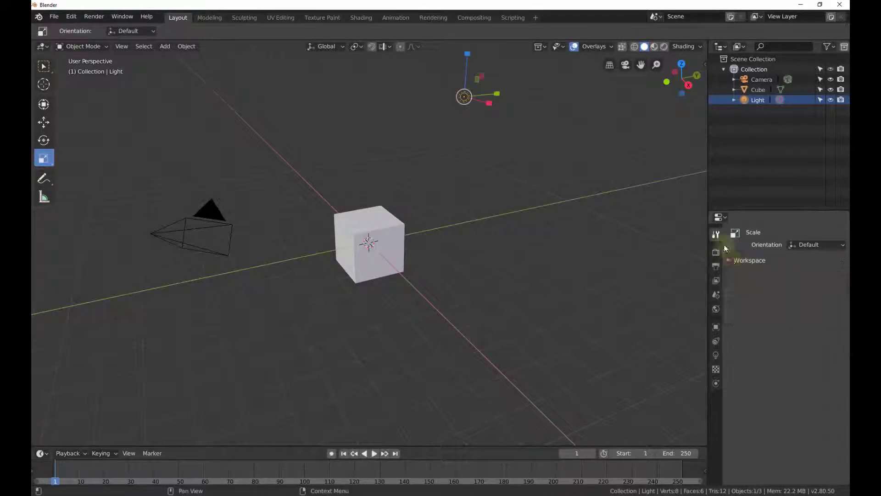
left_click(43, 66)
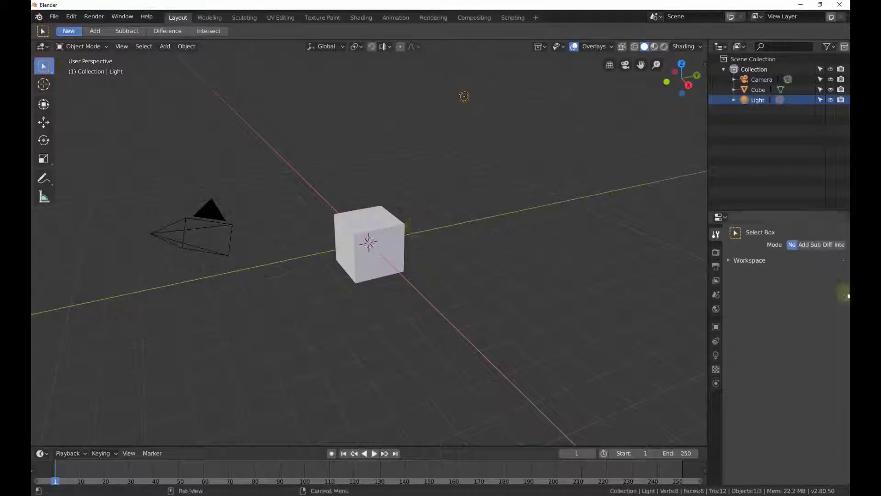
Select the camera in the viewport and examine the render, output and view layer properties.
left_click(228, 228)
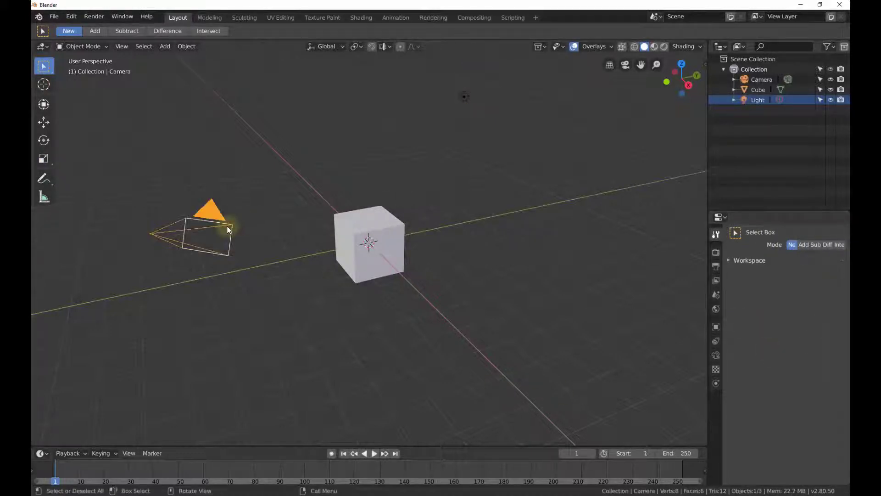
left_click(717, 252)
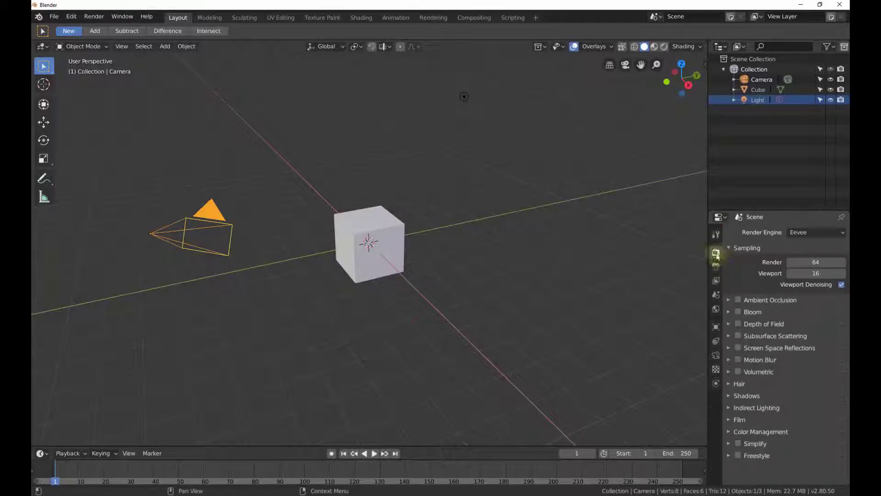
left_click(717, 267)
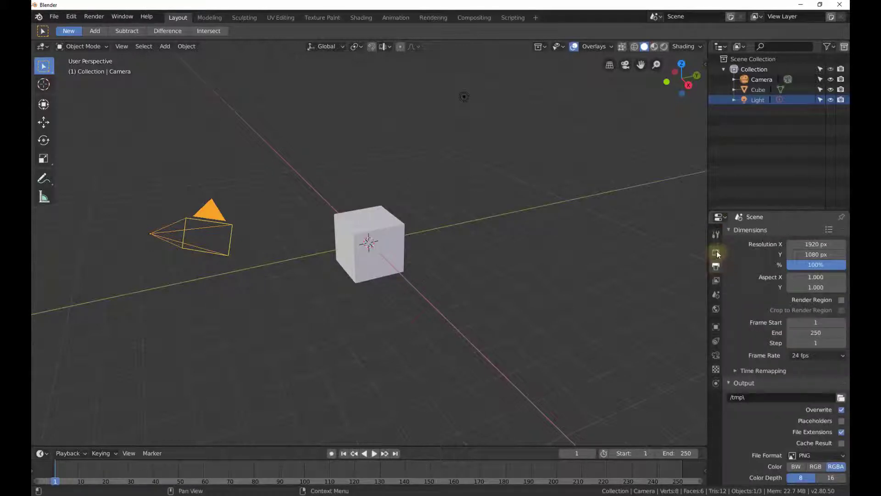
left_click(717, 252)
left_click(717, 266)
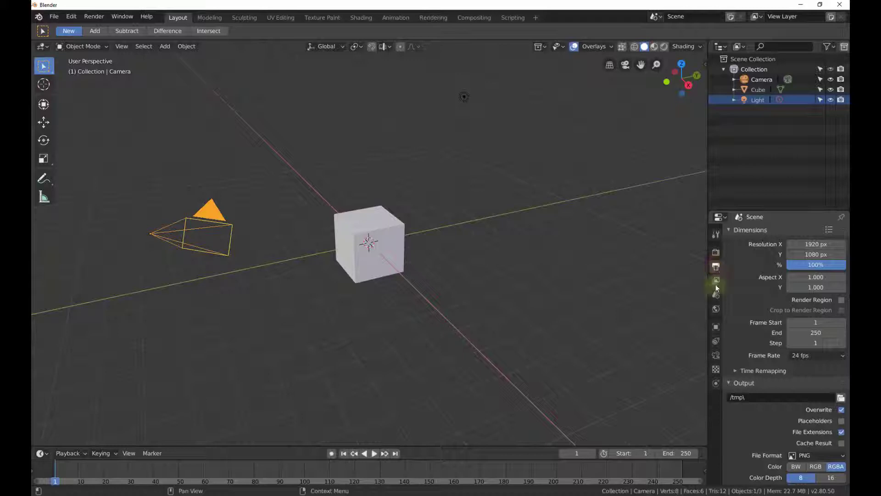
left_click(716, 281)
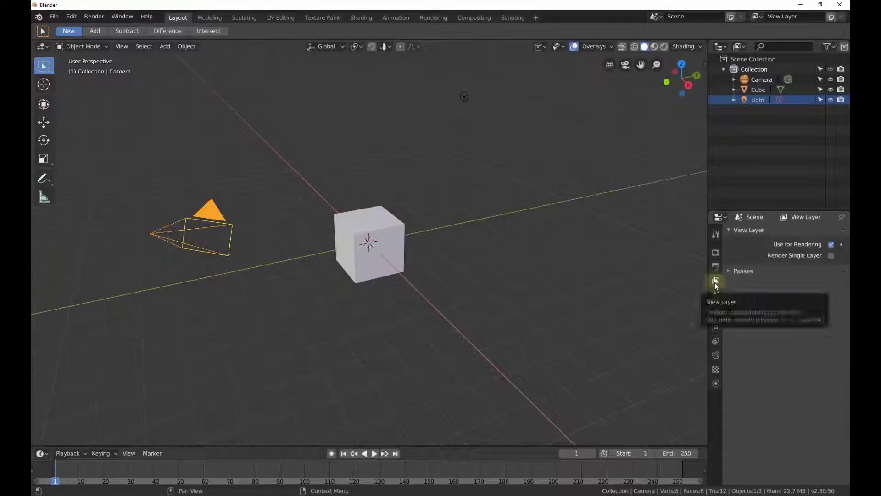
Examine the scene properties, including the Units settings, and the world properties.
left_click(715, 295)
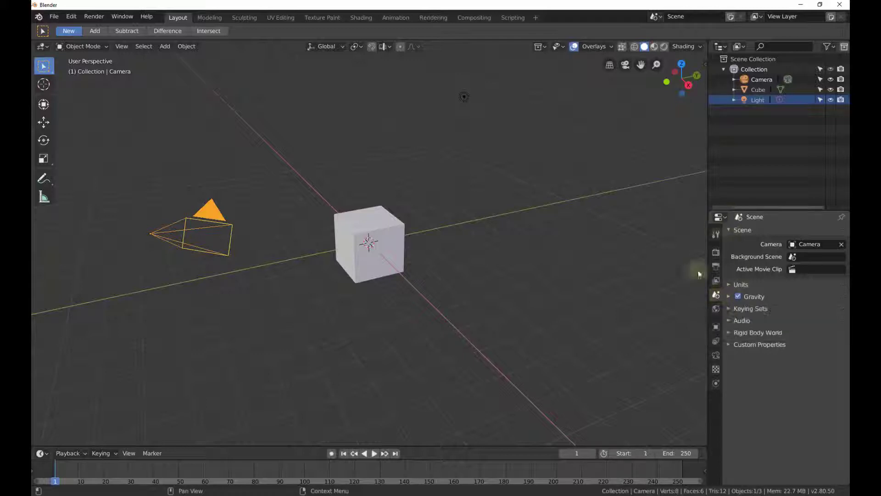
left_click(730, 285)
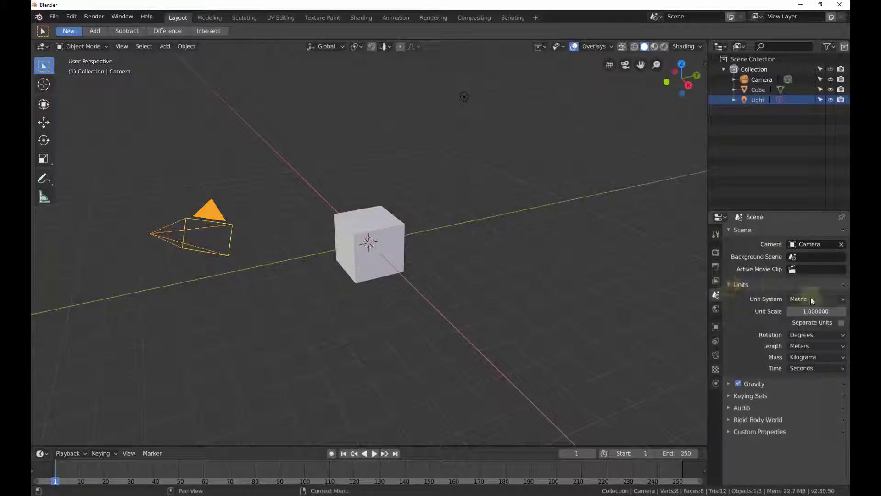
left_click(731, 285)
left_click(716, 308)
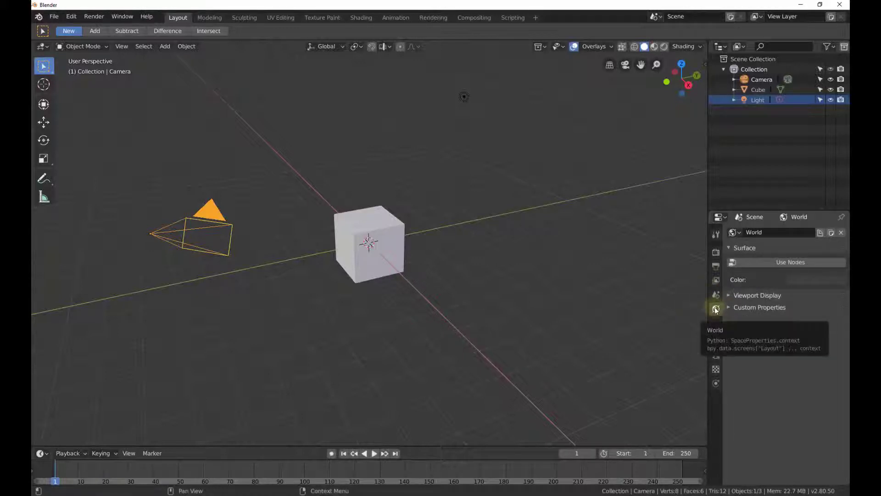
Compare the object properties of the camera and the cube, try selecting the light, and undo back to the cube.
left_click(716, 327)
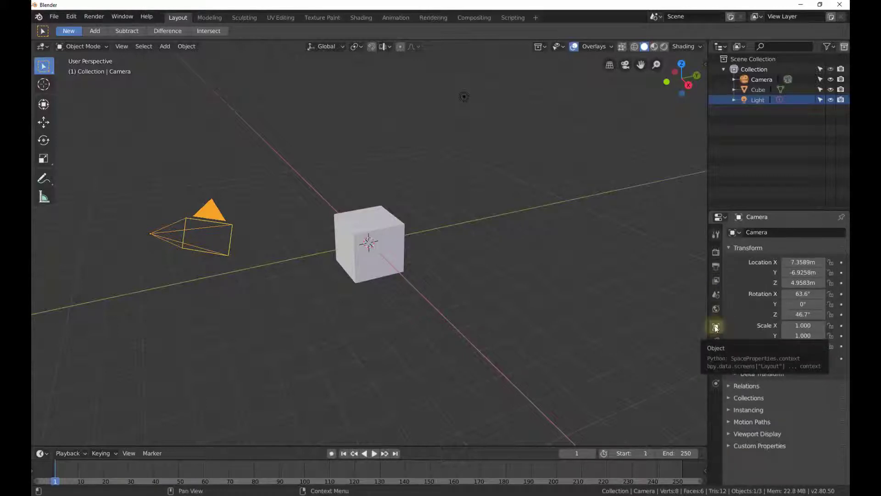
left_click(372, 225)
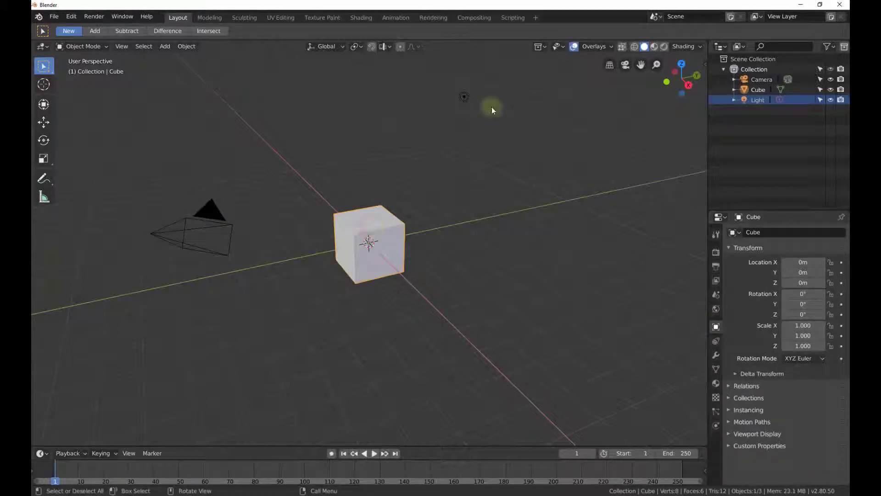
left_click(468, 102)
key("ctrl+z")
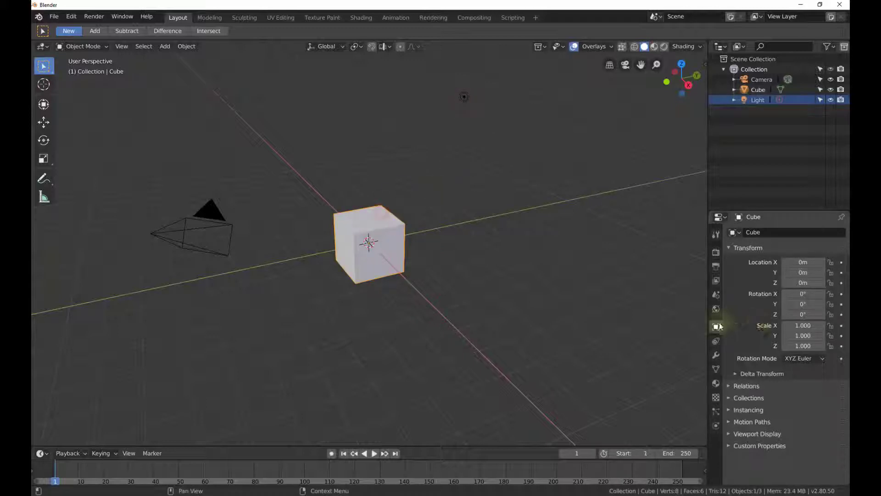
Look at the cube's object constraints and browse the list of available modifiers without adding one.
left_click(716, 343)
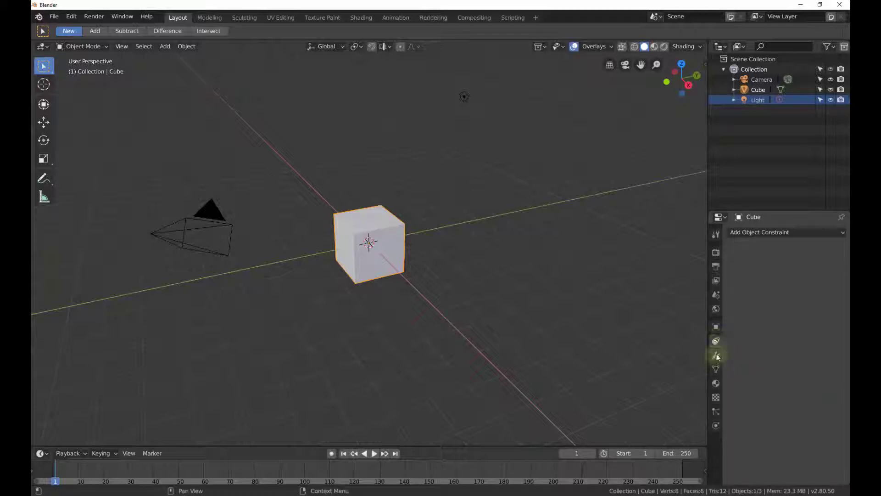
left_click(717, 356)
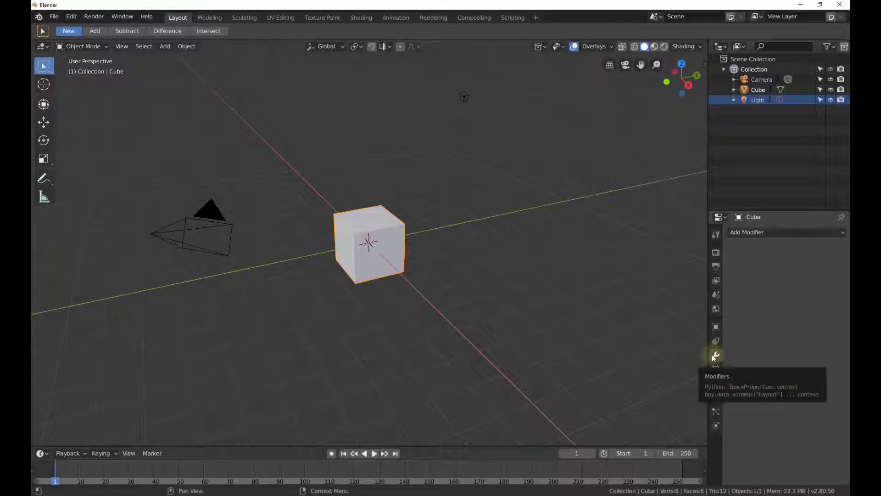
left_click(792, 231)
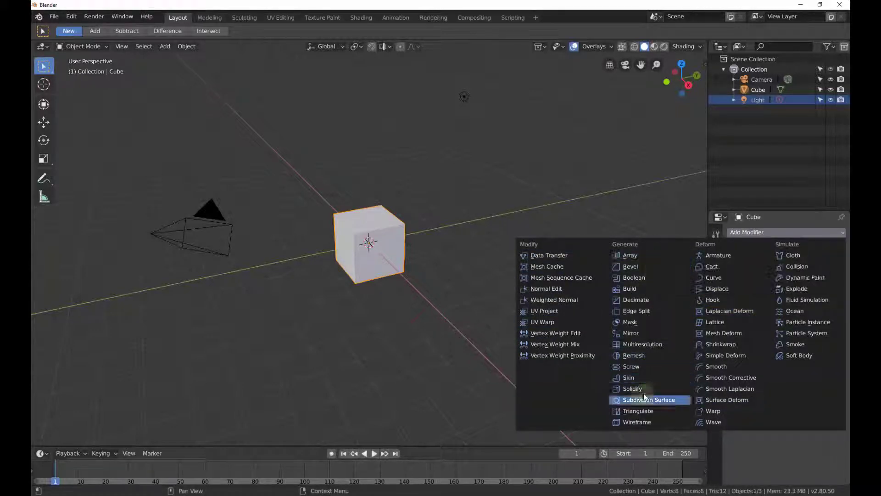
left_click(766, 443)
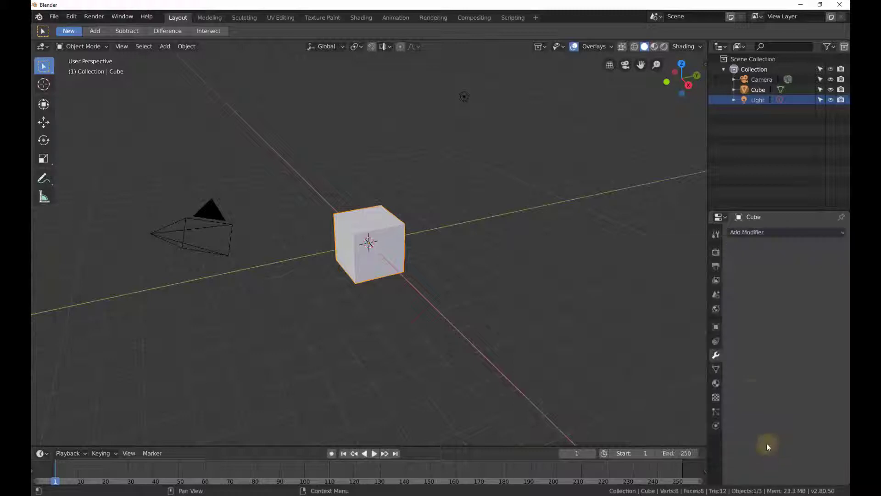
Examine the cube's mesh data, material and texture properties.
left_click(716, 369)
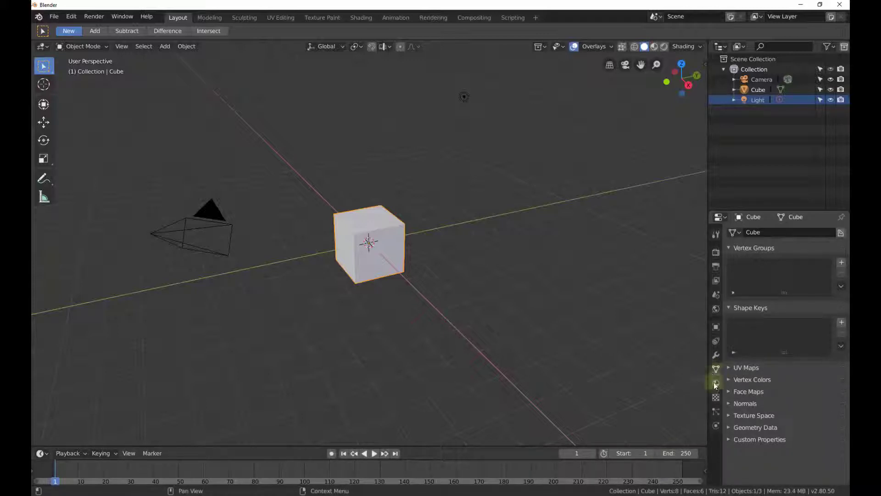
left_click(716, 383)
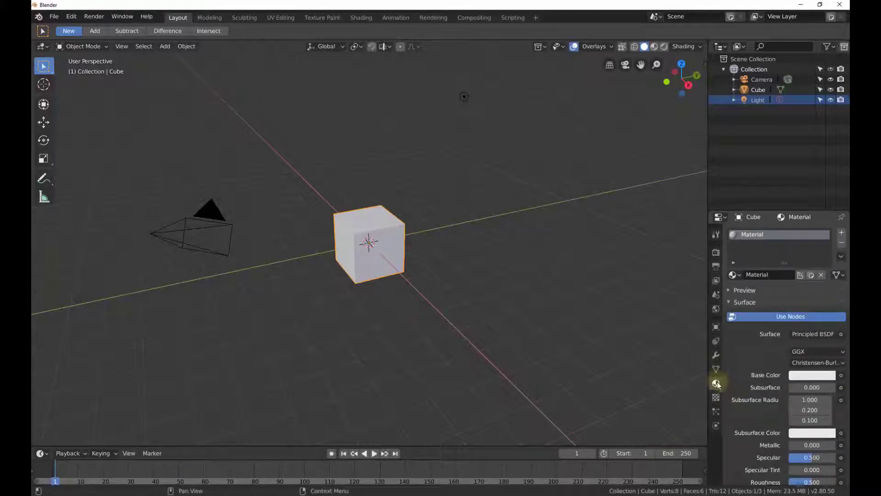
left_click(716, 397)
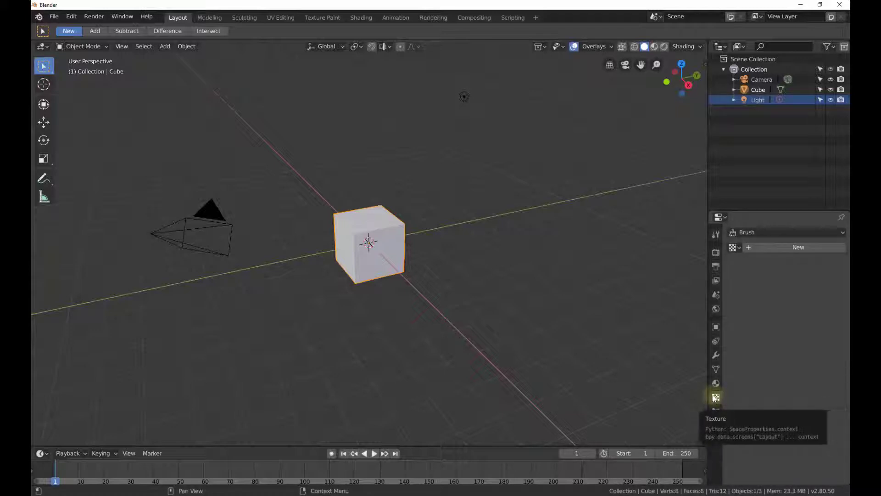
Examine the cube's particle and physics properties, and slightly widen the properties editor.
left_click(716, 412)
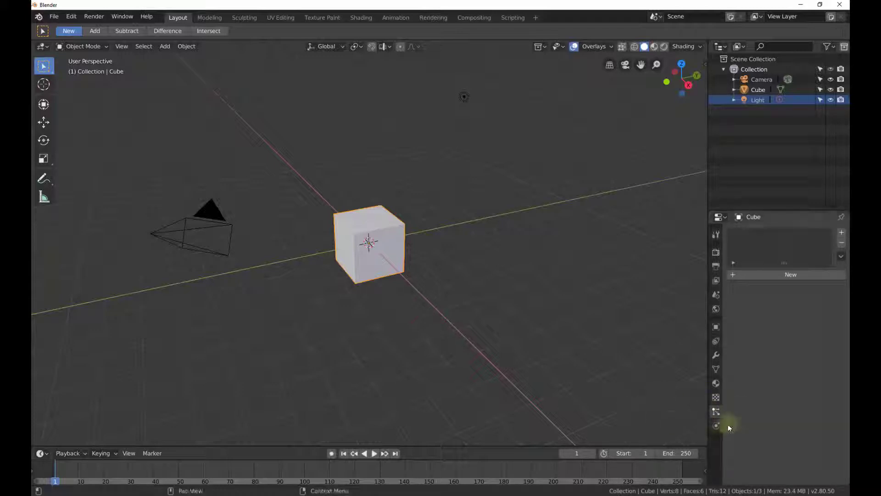
left_click(719, 423)
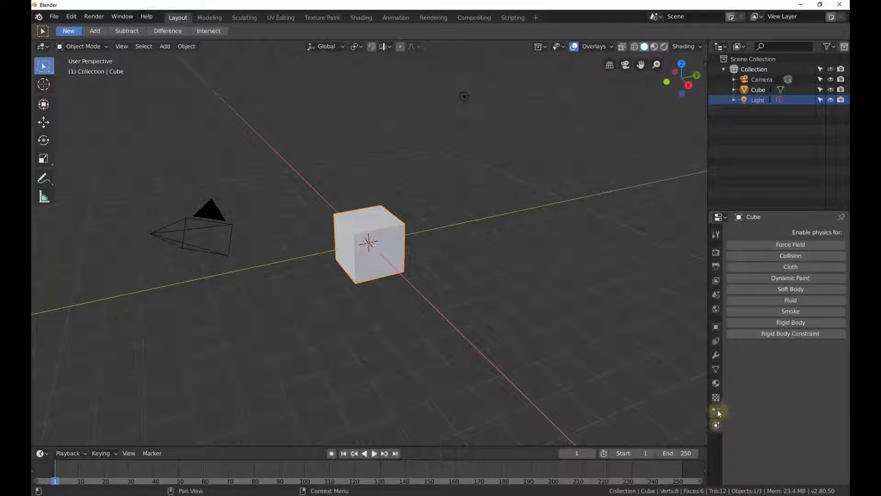
left_click(717, 411)
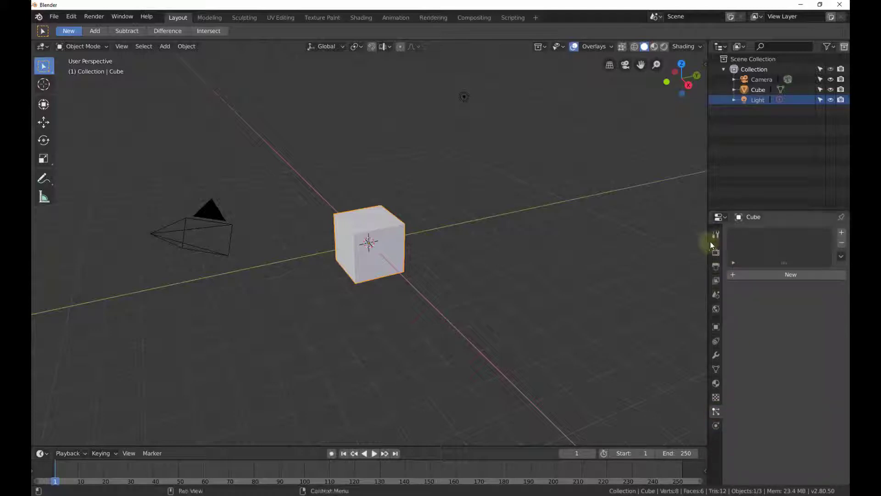
left_click_drag(709, 243, 700, 244)
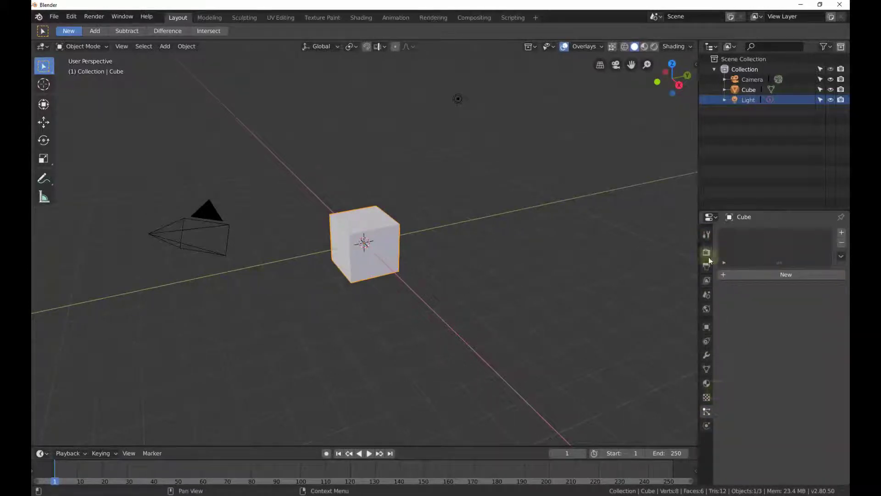
Review the render and output properties again, followed by the world, modifier and material properties.
left_click(707, 252)
left_click(706, 267)
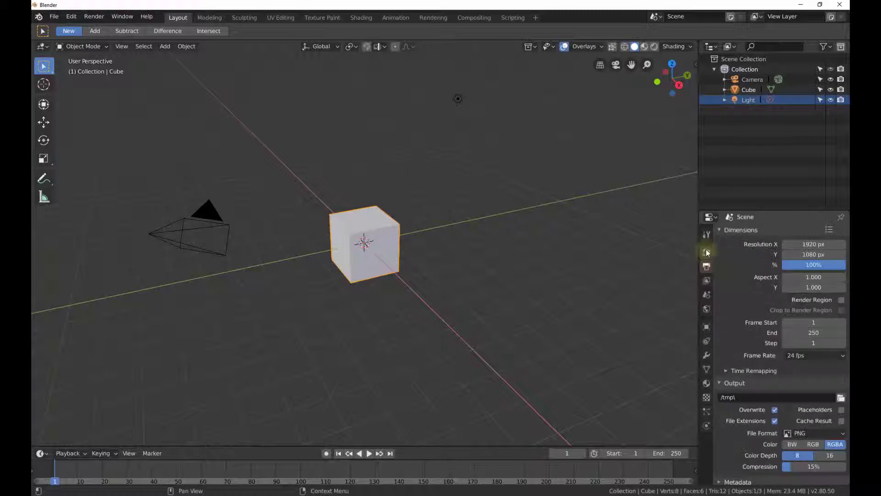
left_click(706, 253)
left_click(706, 266)
left_click(707, 252)
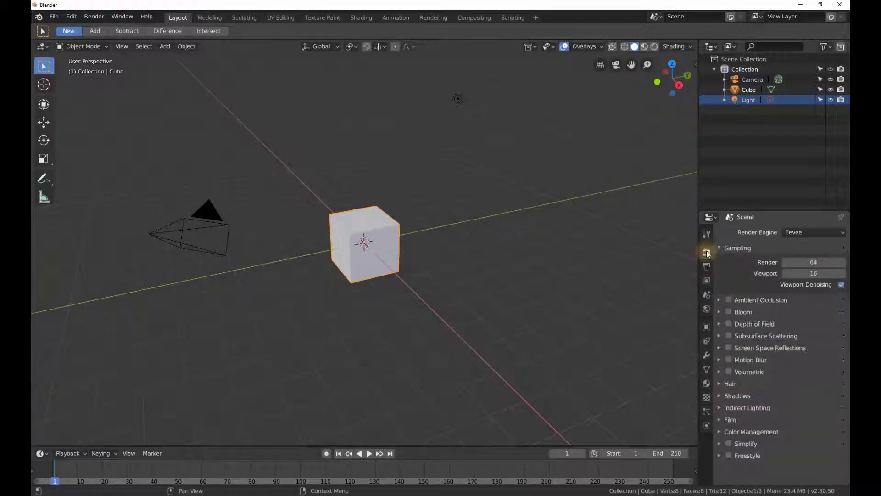
left_click(707, 310)
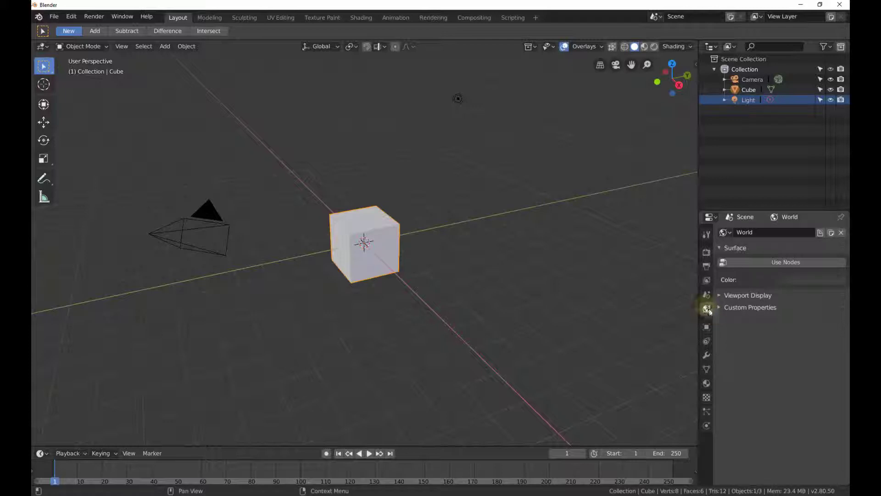
left_click(706, 356)
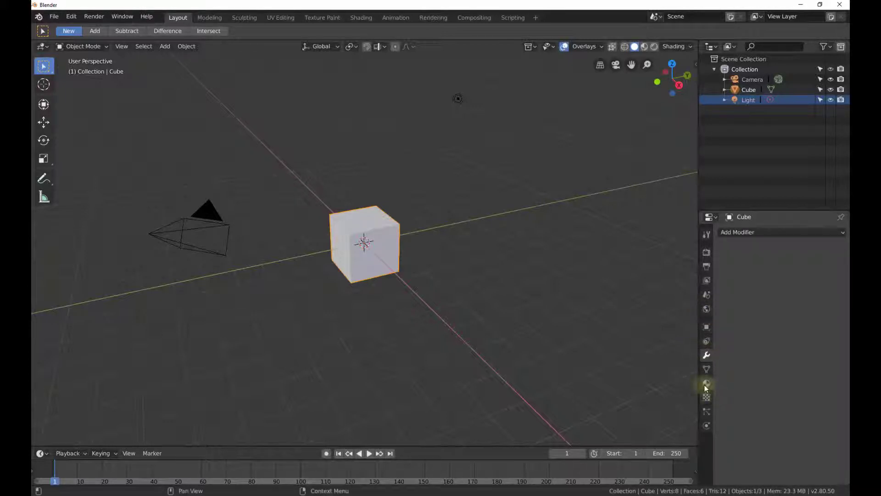
left_click(707, 385)
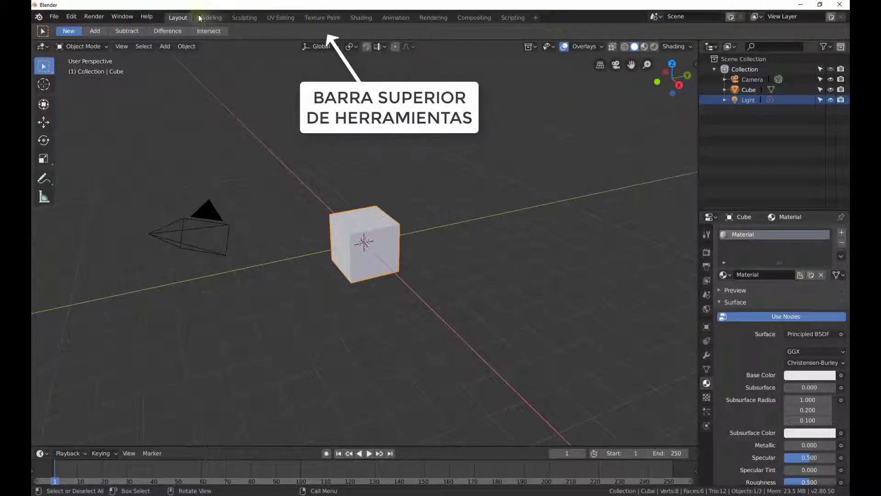
Look over the file and editing commands, and view the Add-ons preferences before closing them.
left_click(55, 16)
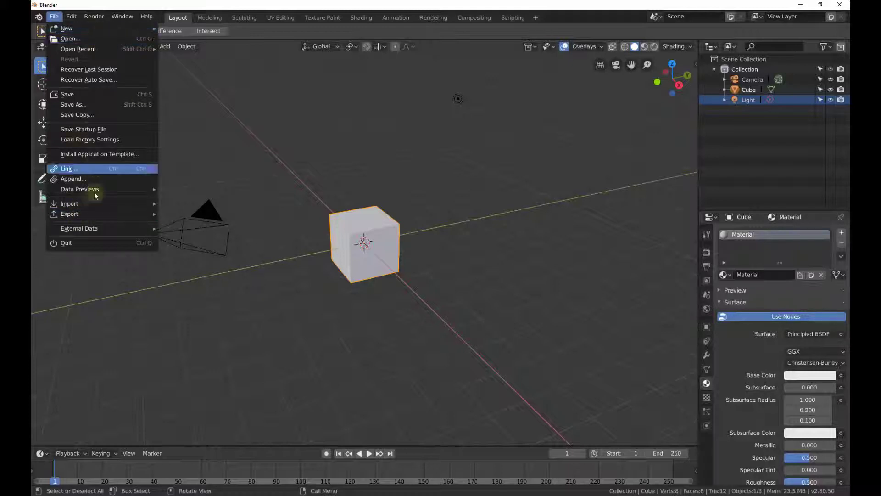
mouse_move(71, 17)
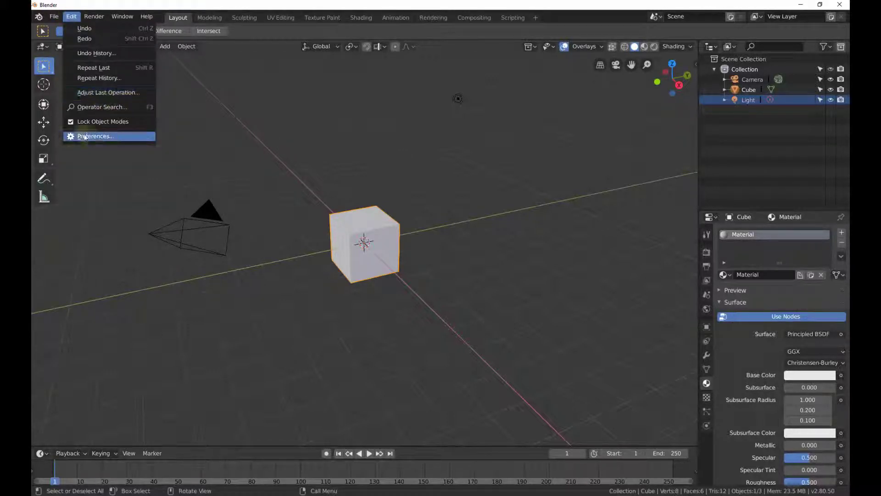
left_click(113, 136)
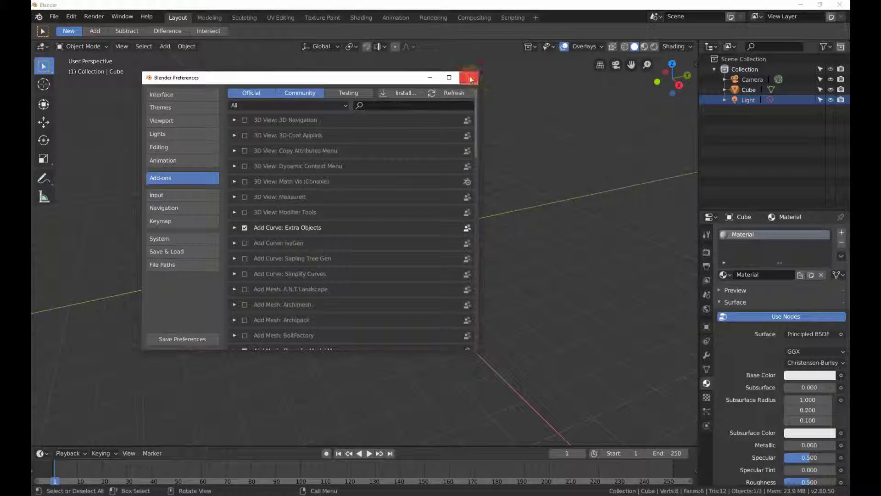
left_click(469, 78)
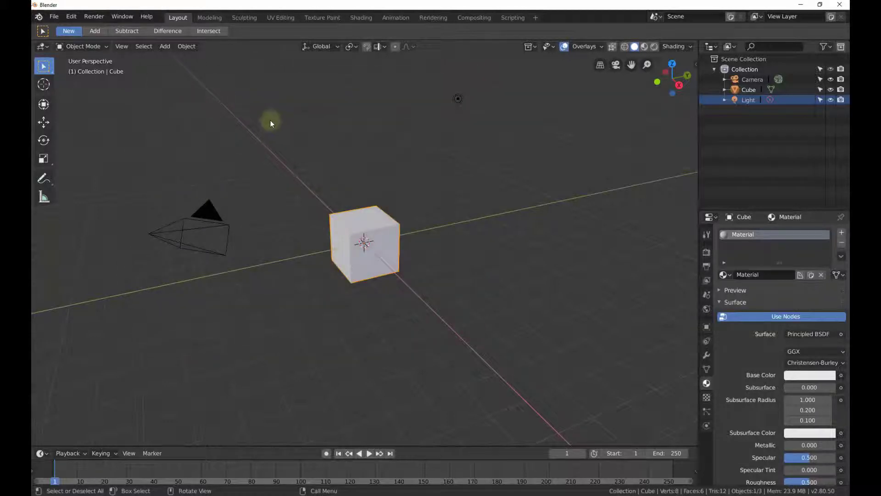
Look over the file and render commands without running any of them.
left_click(95, 17)
mouse_move(54, 16)
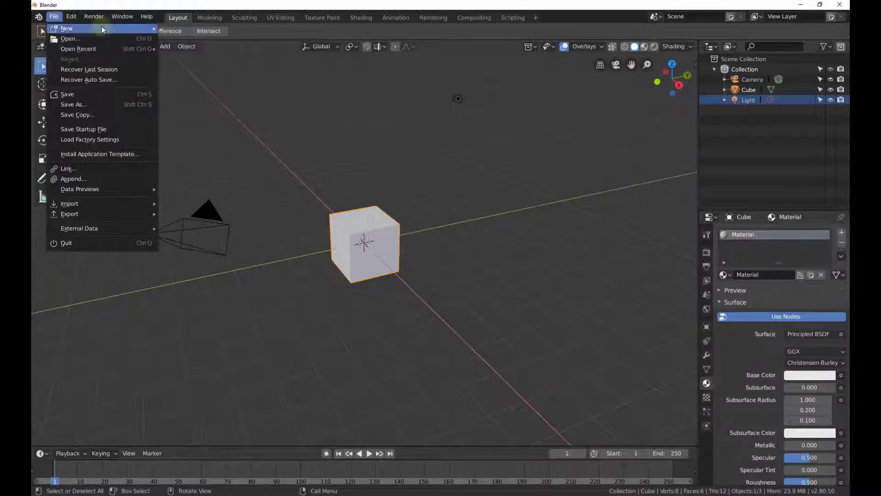
mouse_move(107, 17)
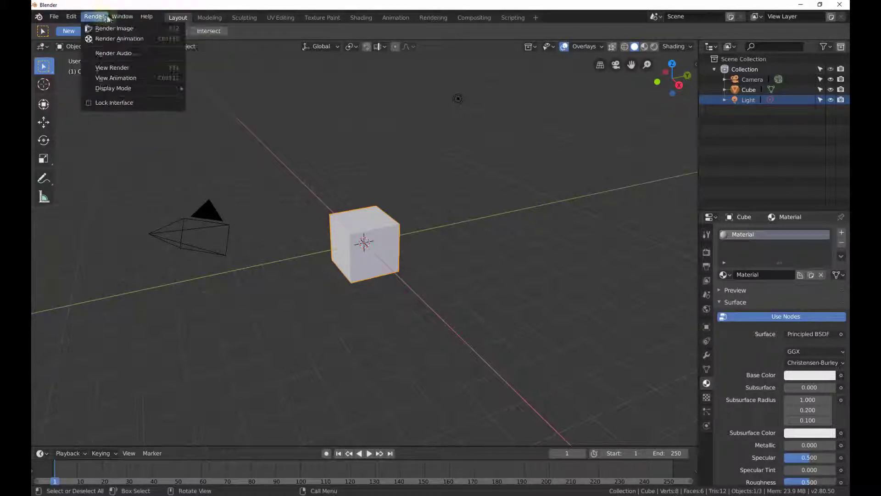
left_click(539, 83)
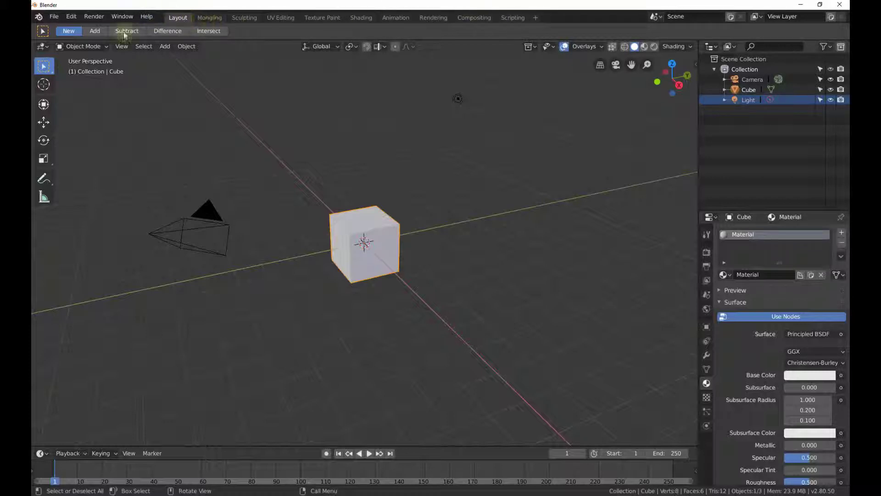
Compare the Modeling workspace with the Layout workspace, ending in Layout.
middle_click_drag(608, 187, 404, 106)
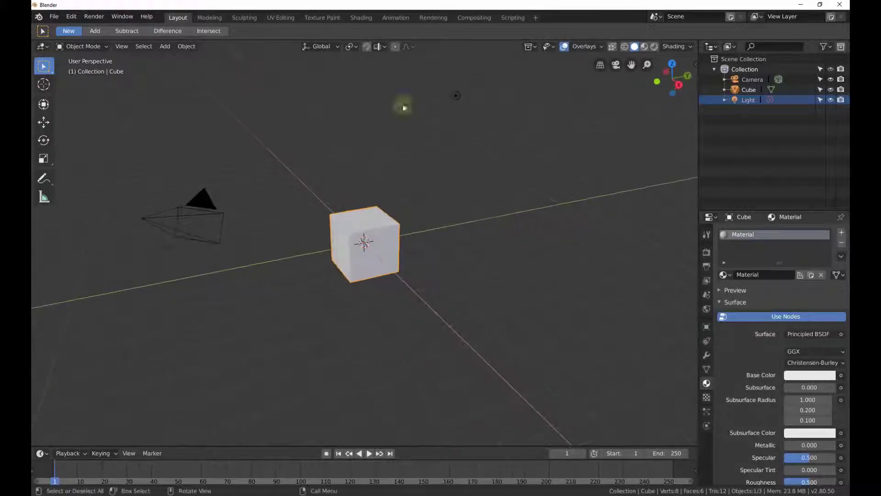
left_click(216, 18)
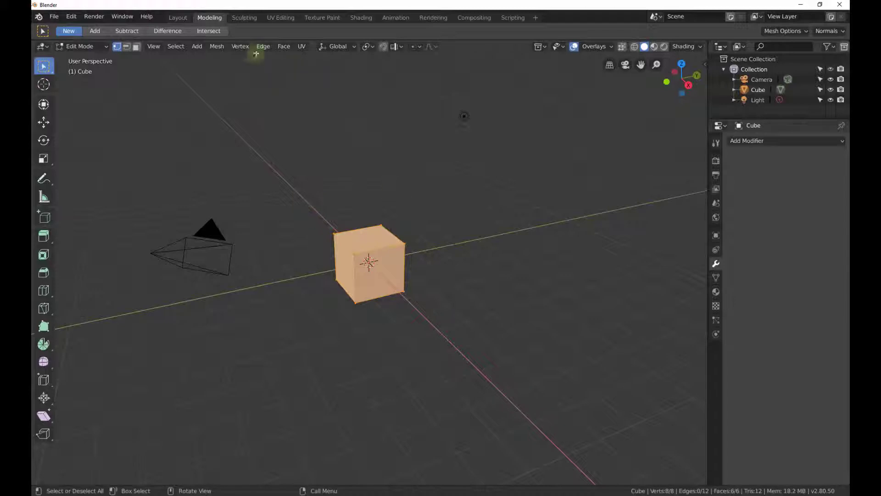
left_click(178, 18)
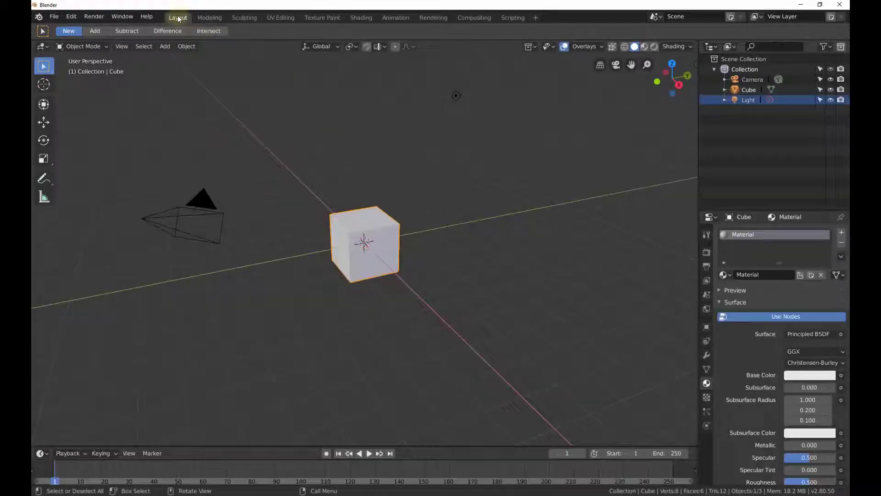
left_click(207, 18)
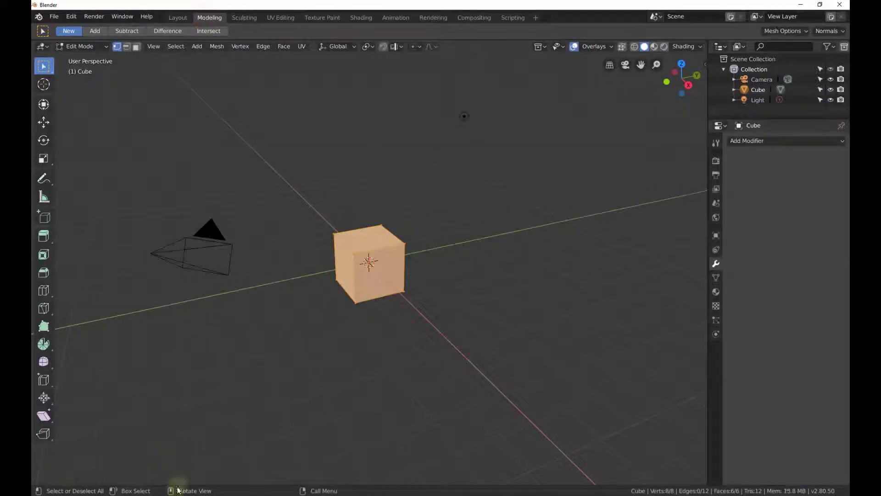
left_click(170, 18)
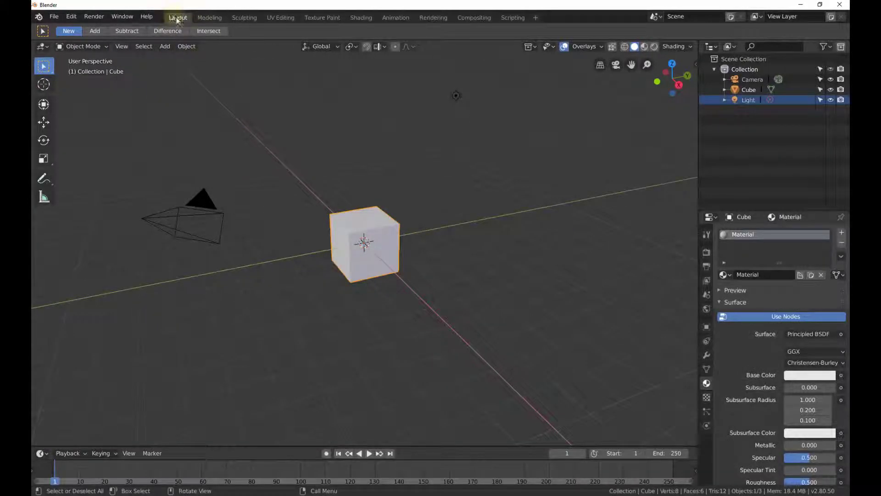
View the Sculpting, UV Editing, Texture Paint and Shading workspaces in turn.
left_click(245, 18)
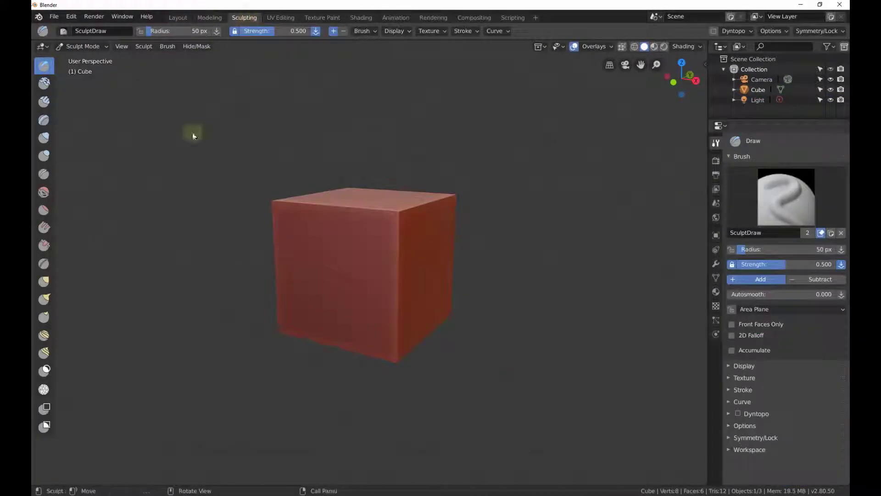
left_click(282, 17)
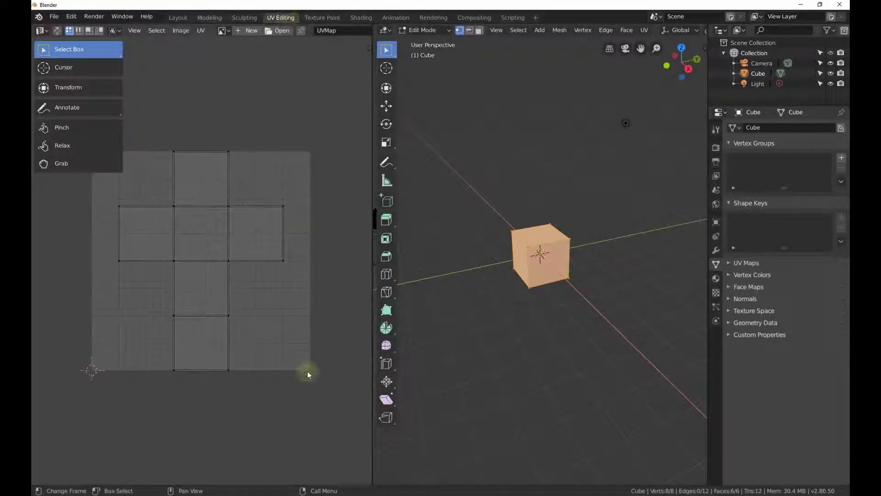
left_click(321, 18)
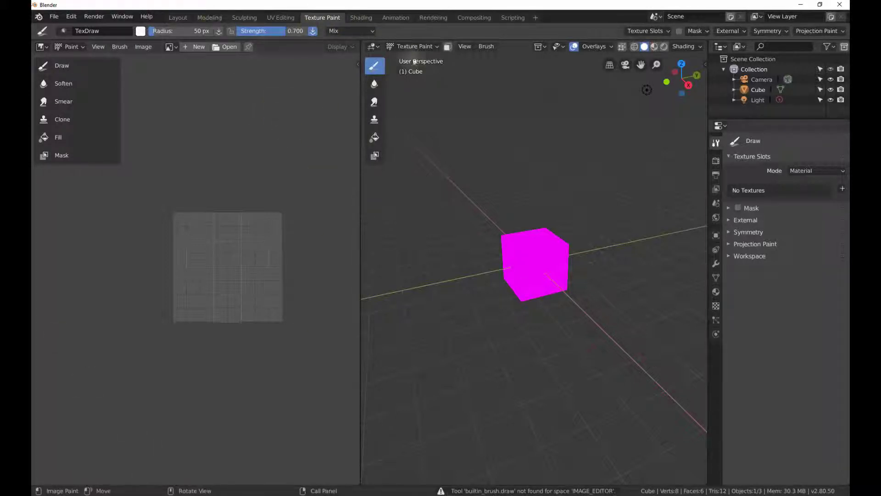
left_click(361, 19)
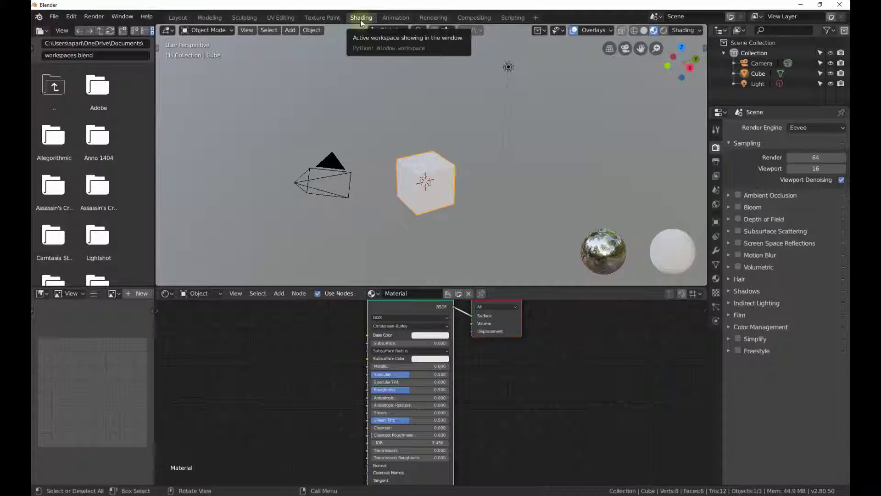
View the Animation, Rendering, Compositing and Scripting workspaces, and return to Layout.
left_click(406, 18)
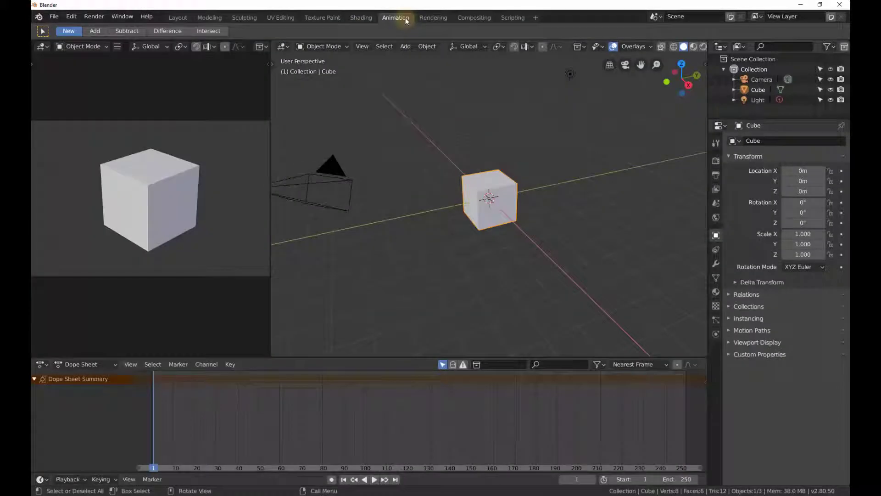
left_click(439, 20)
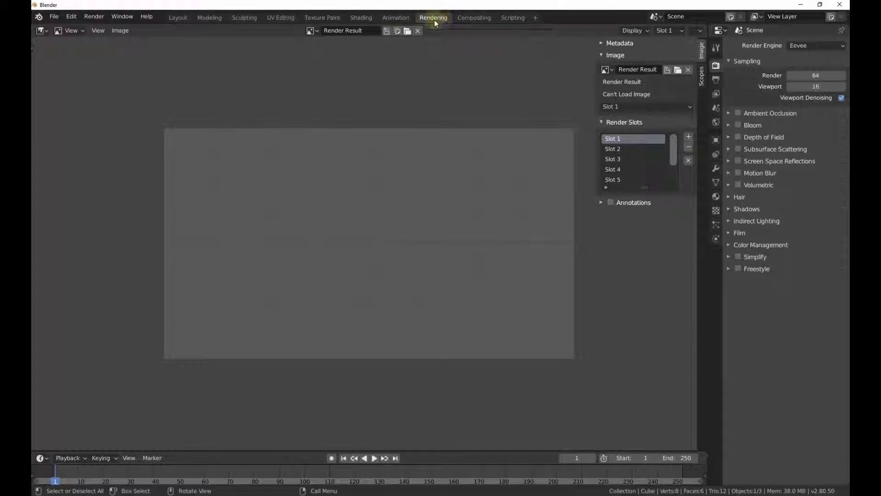
left_click(460, 19)
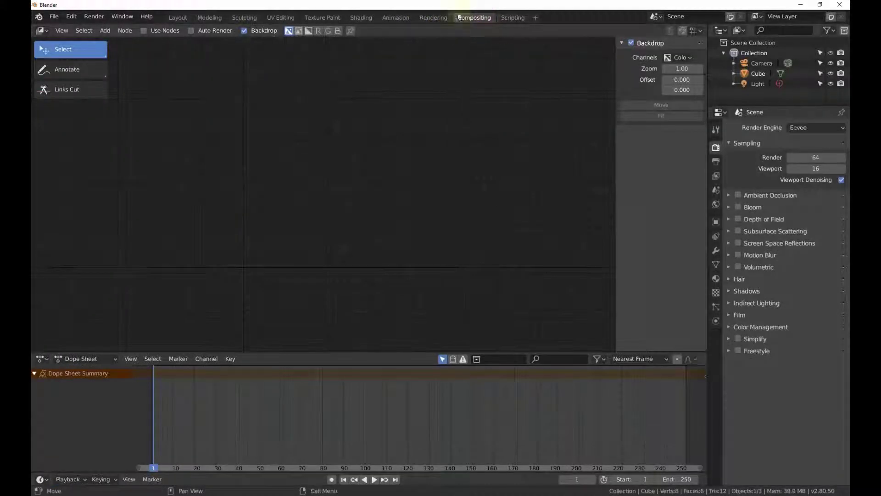
left_click(513, 18)
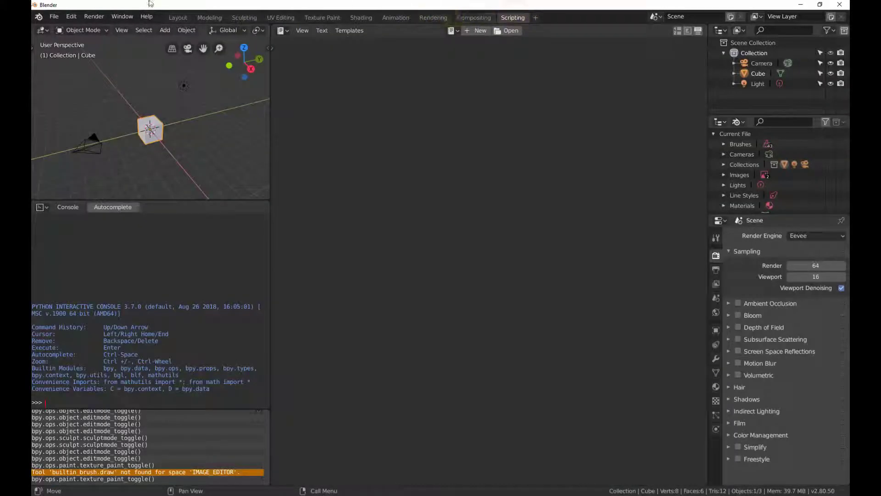
left_click(177, 17)
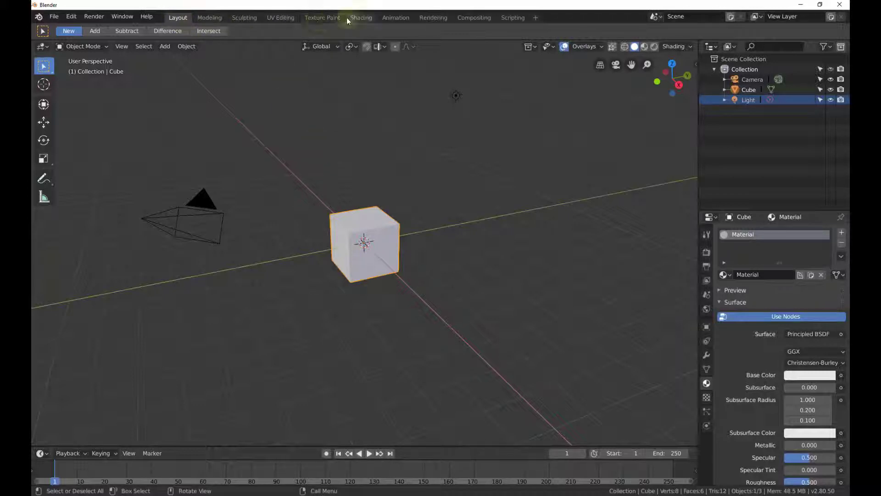
Revisit the UV Editing and Shading workspaces, go back to Layout, and reopen UV Editing.
left_click(281, 18)
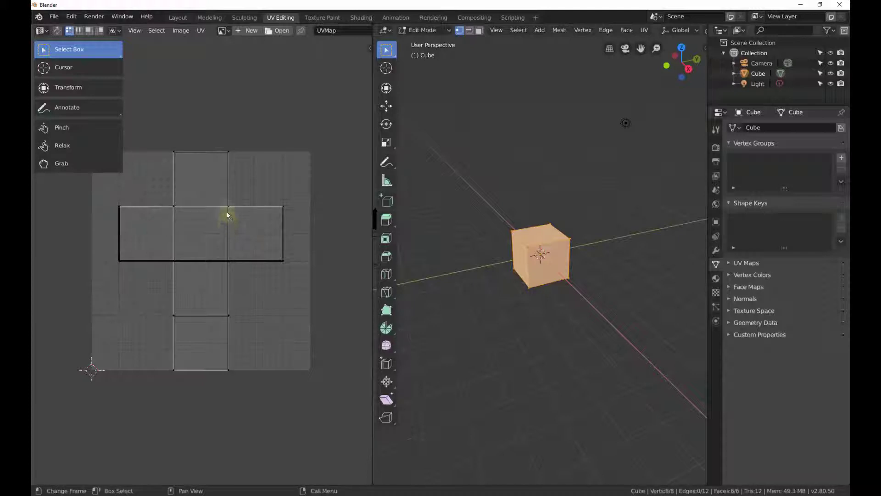
left_click(362, 18)
scroll(418, 147, "up", 3)
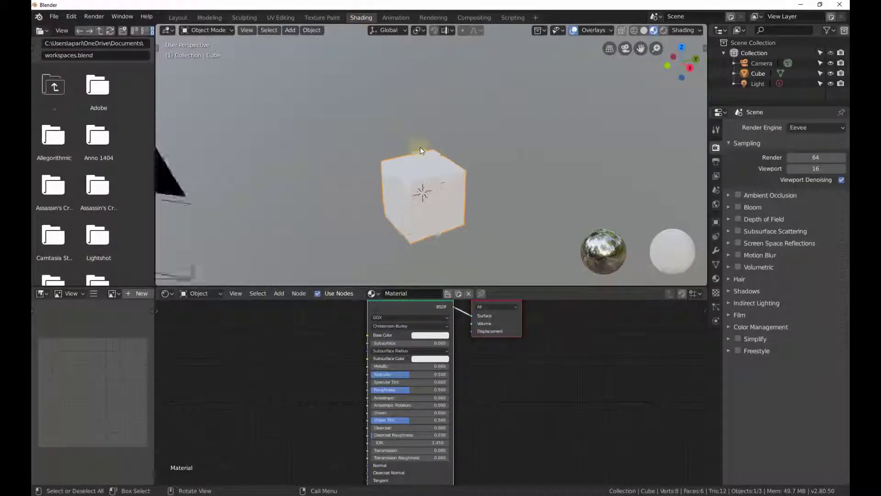
scroll(420, 147, "down", 2)
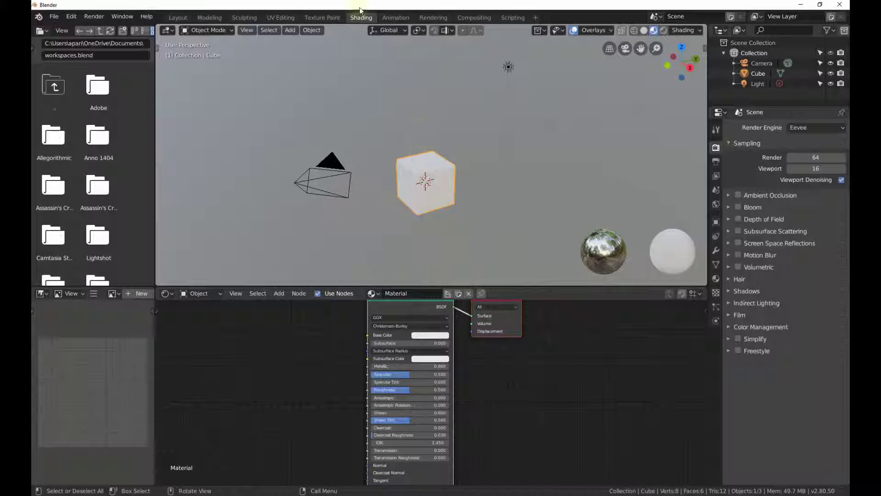
left_click(178, 18)
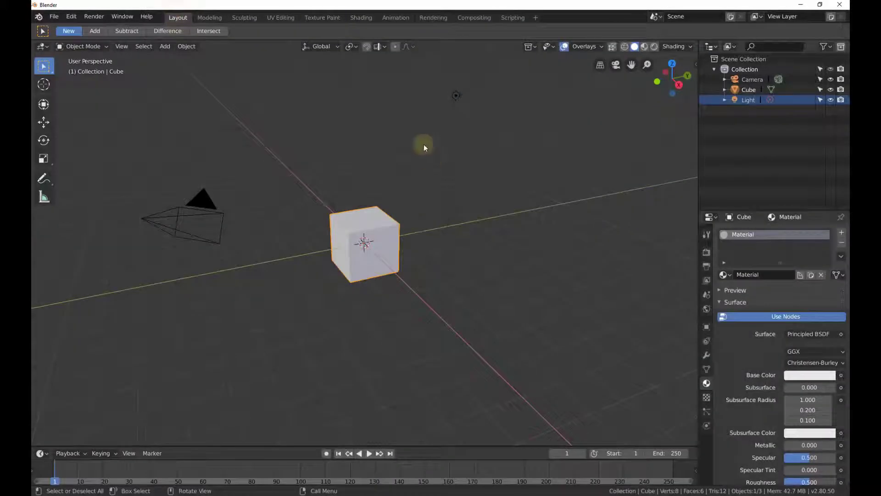
left_click(278, 18)
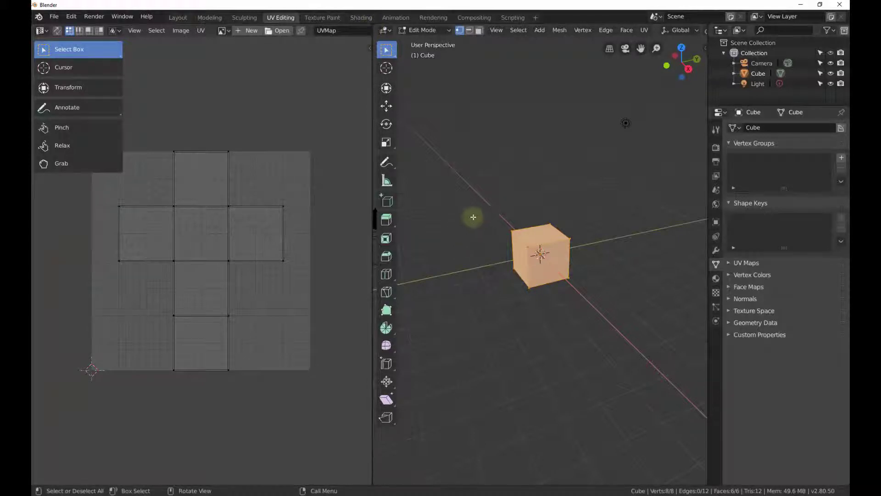
Return to the Layout workspace and select the light, the cube and the camera in turn.
left_click(184, 21)
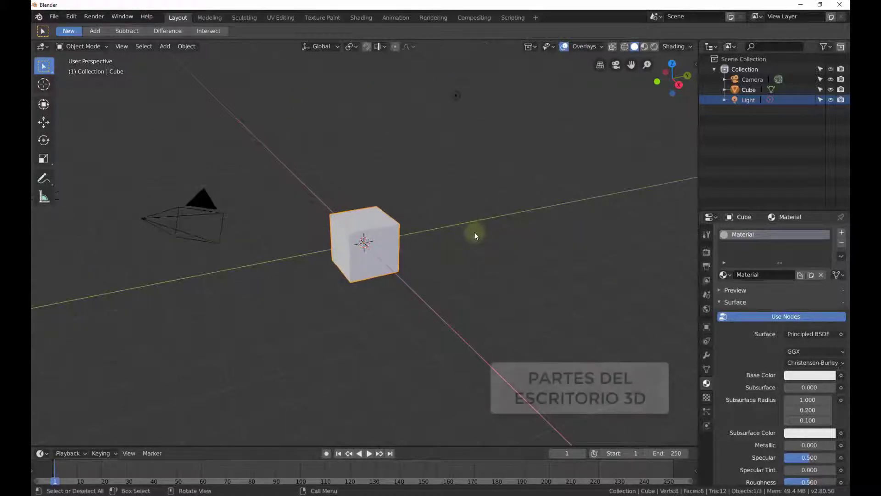
left_click(456, 97)
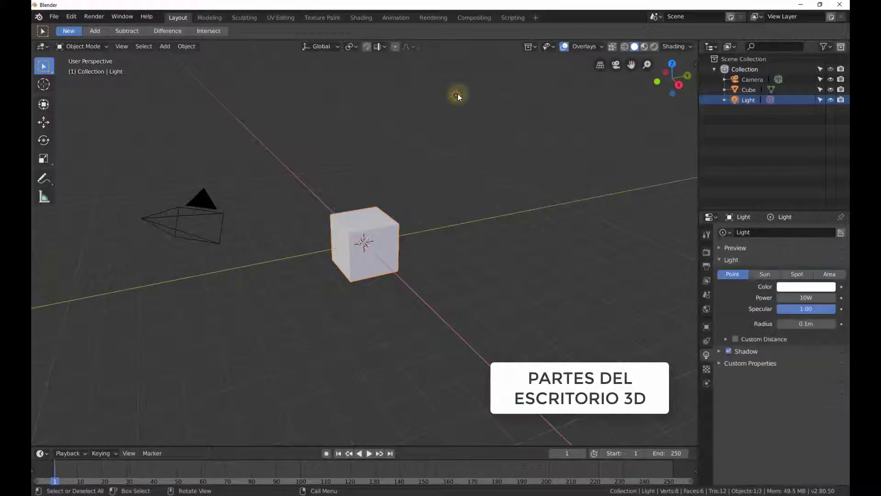
left_click(381, 219)
left_click(190, 205)
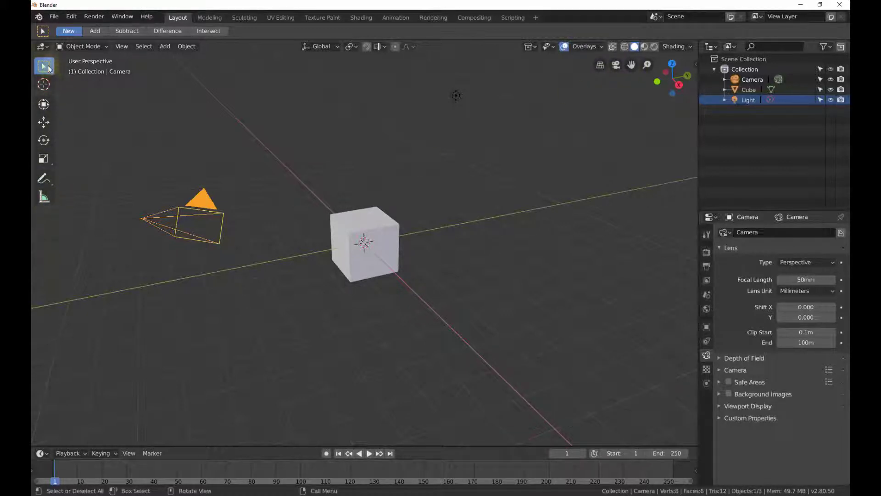
Widen the viewport's tool display to show the tool names, narrow it to two columns, and restore the single column.
left_click_drag(56, 69, 111, 85)
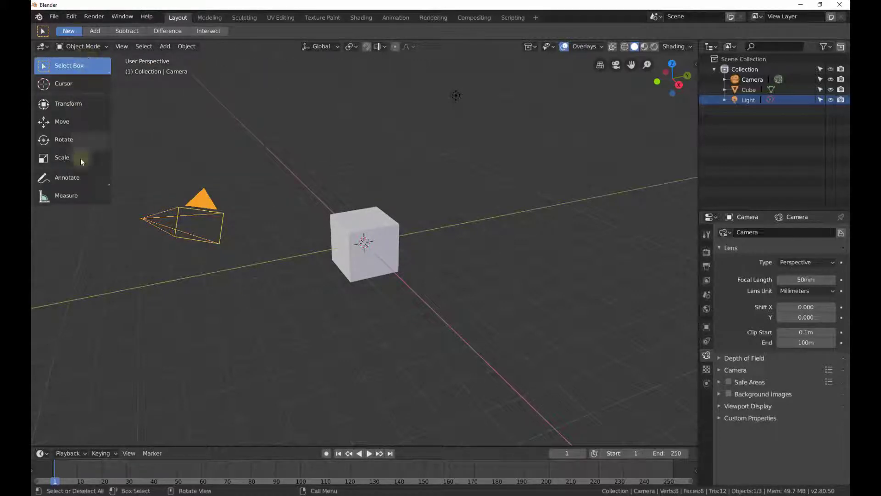
left_click_drag(113, 134, 89, 130)
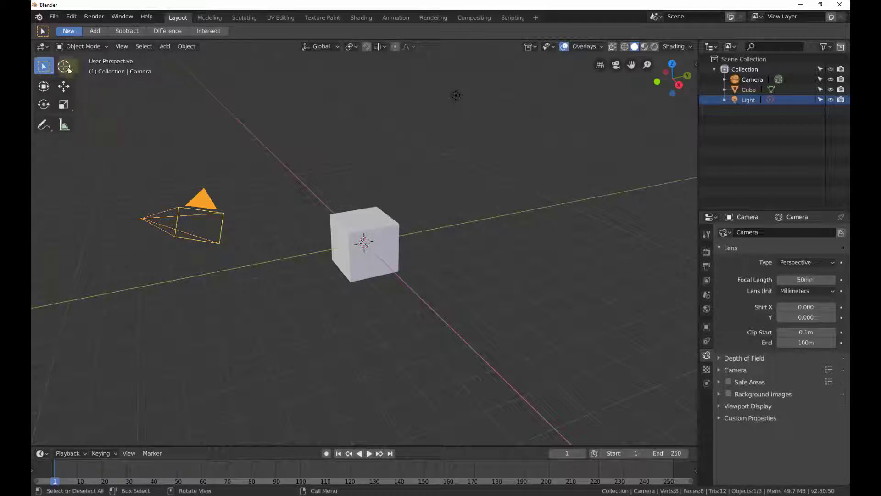
left_click_drag(79, 94, 64, 95)
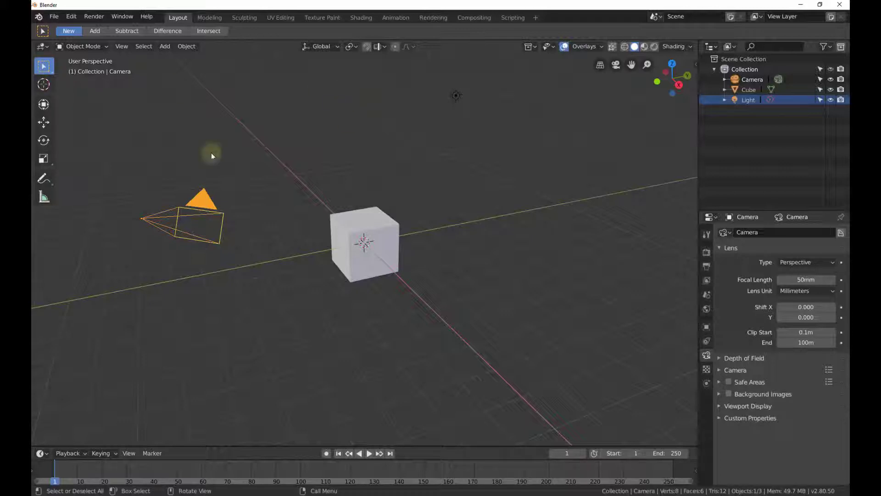
Switch the main area to the Text Editor, return it to the 3D Viewport, and review the available editor types.
left_click(45, 48)
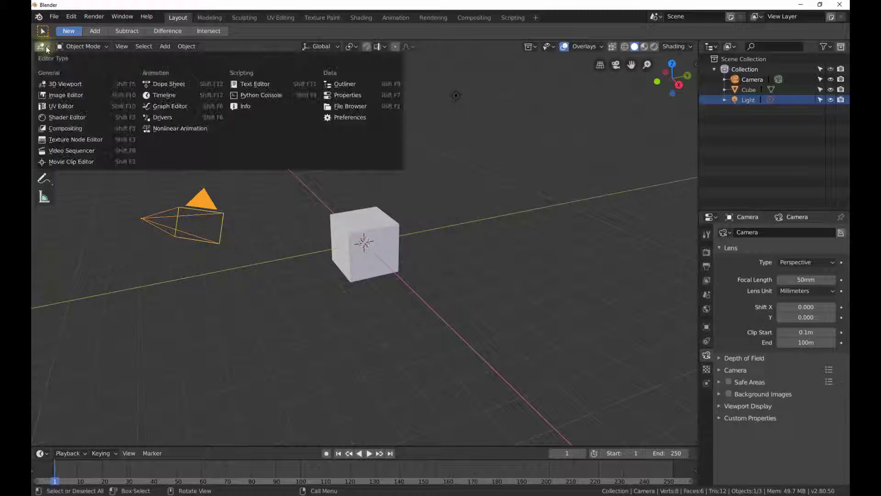
left_click(238, 85)
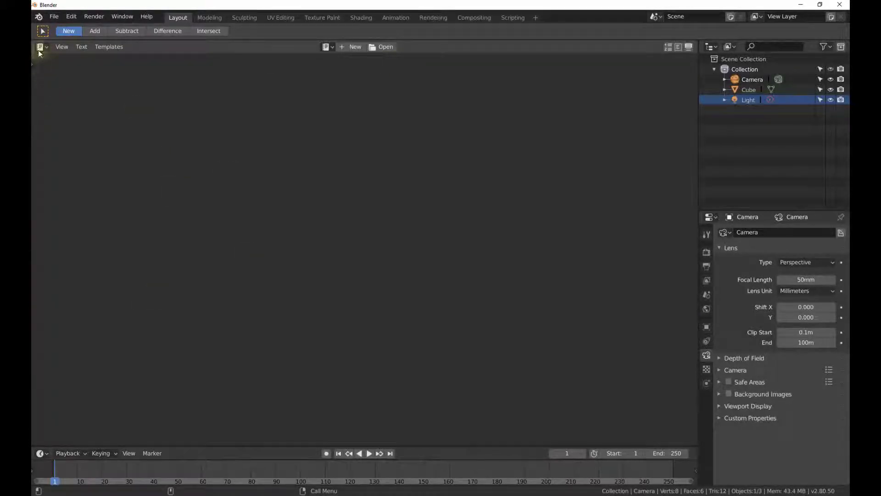
left_click(40, 48)
left_click(62, 84)
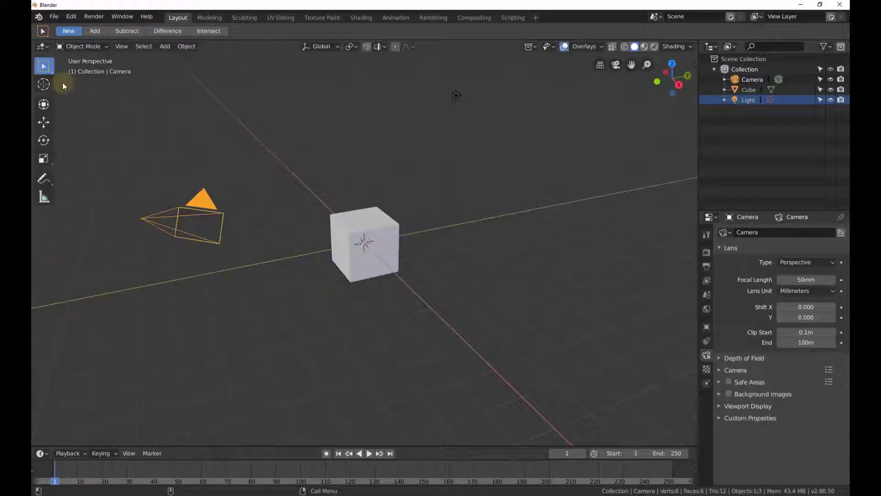
left_click(43, 47)
scroll(443, 198, "up", 1)
scroll(430, 198, "down", 1)
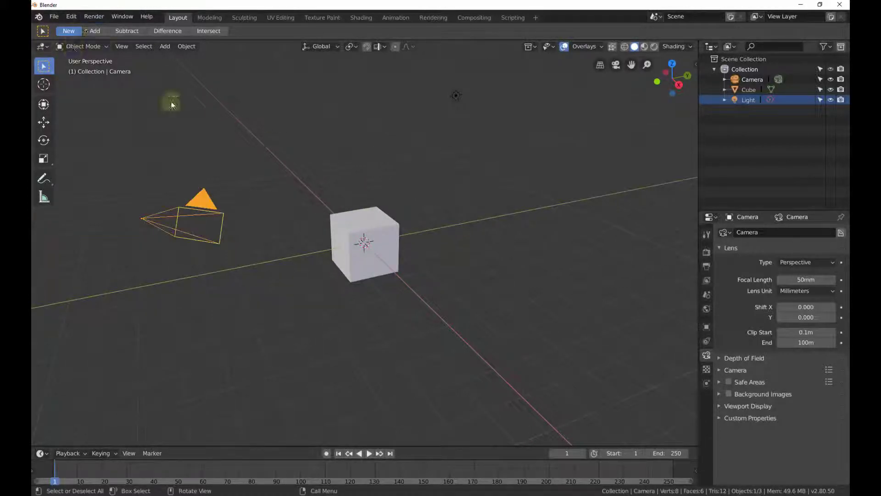
Select the cube and review its interaction modes, staying in Object Mode.
left_click(366, 242)
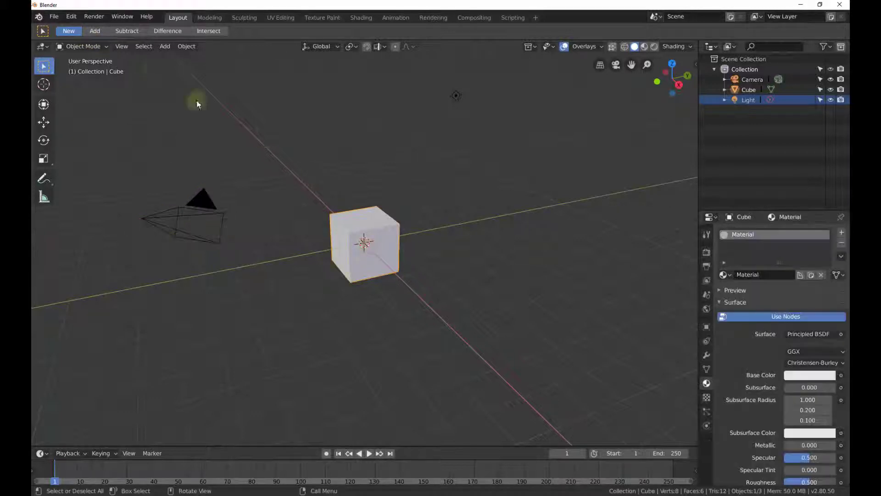
left_click(97, 45)
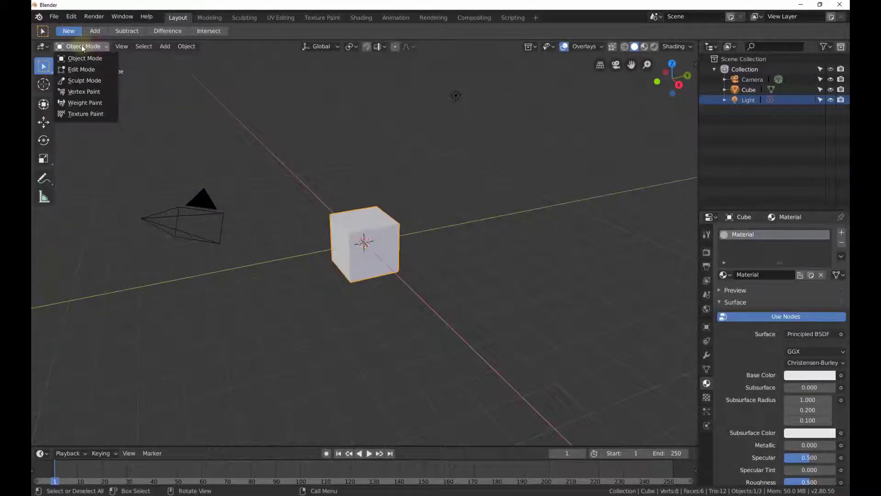
left_click(109, 48)
left_click(109, 48)
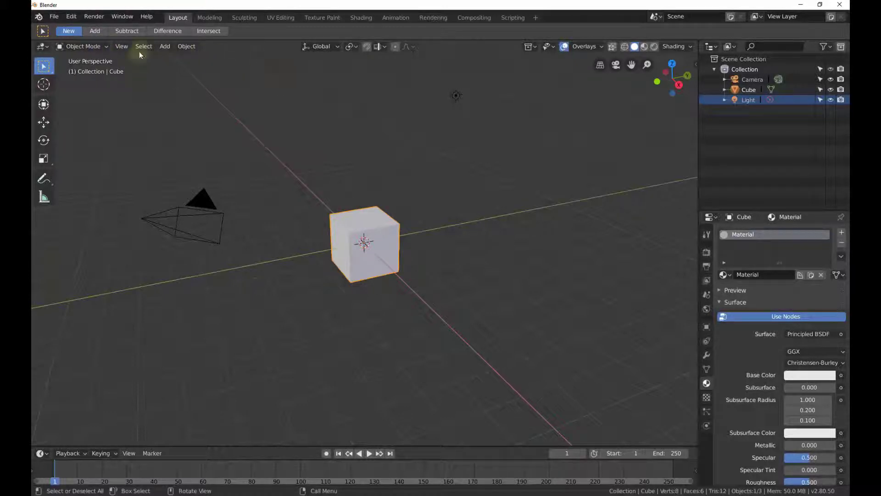
Browse the viewport's View, Select, Add and Object commands without running any of them.
left_click(121, 48)
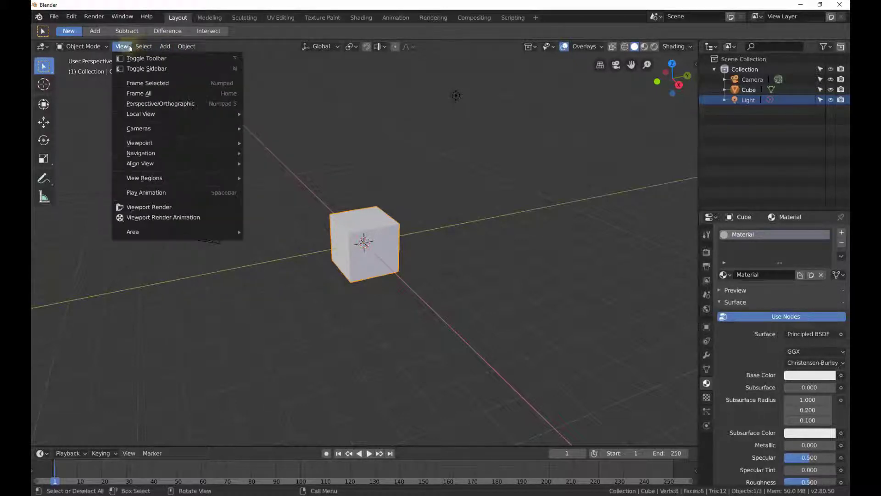
mouse_move(142, 48)
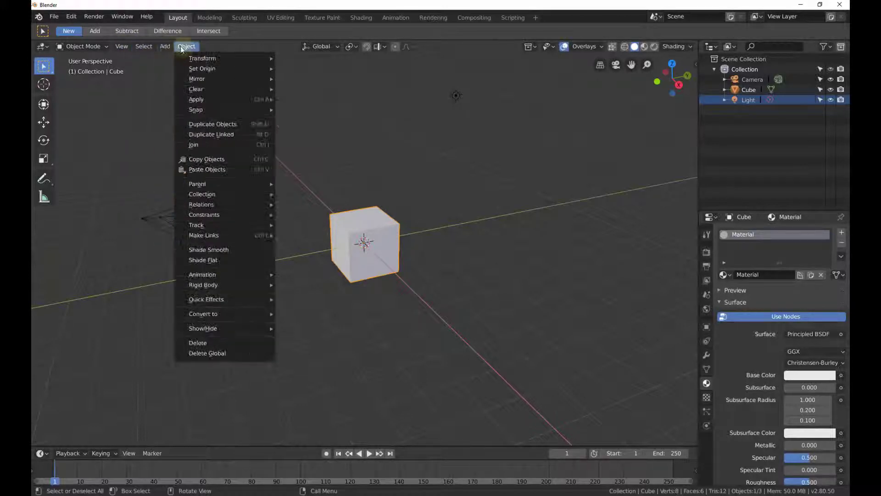
mouse_move(169, 48)
left_click(223, 45)
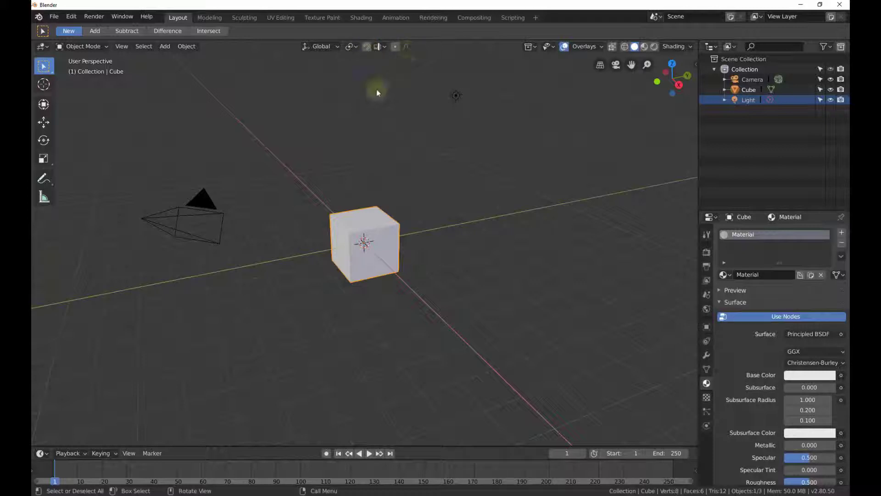
Review the transform orientation, pivot point, snapping and proportional editing options of the viewport.
left_click(327, 50)
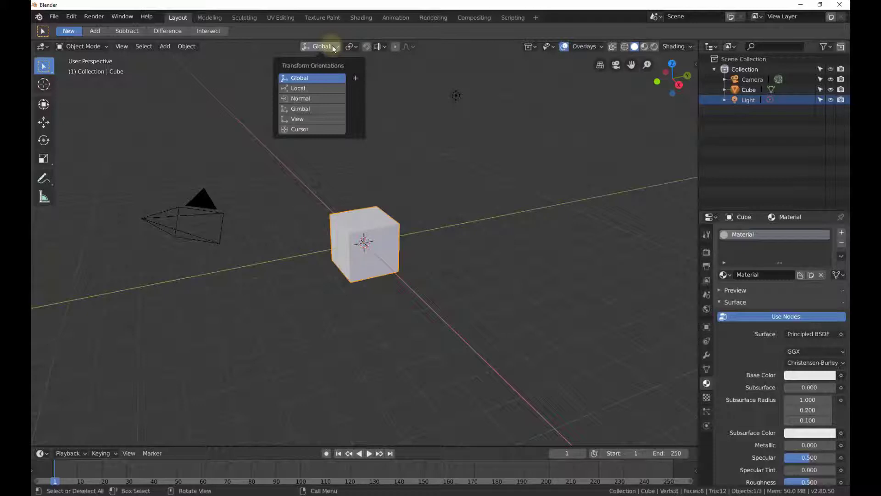
left_click(351, 47)
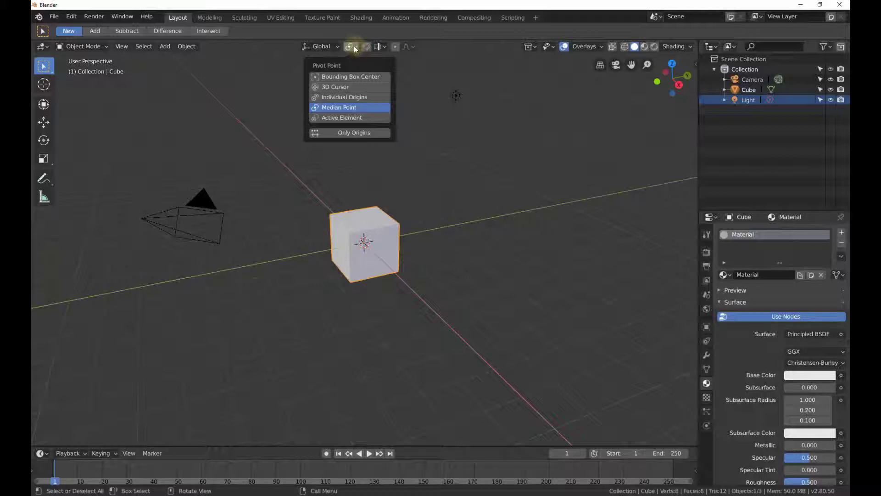
left_click(377, 47)
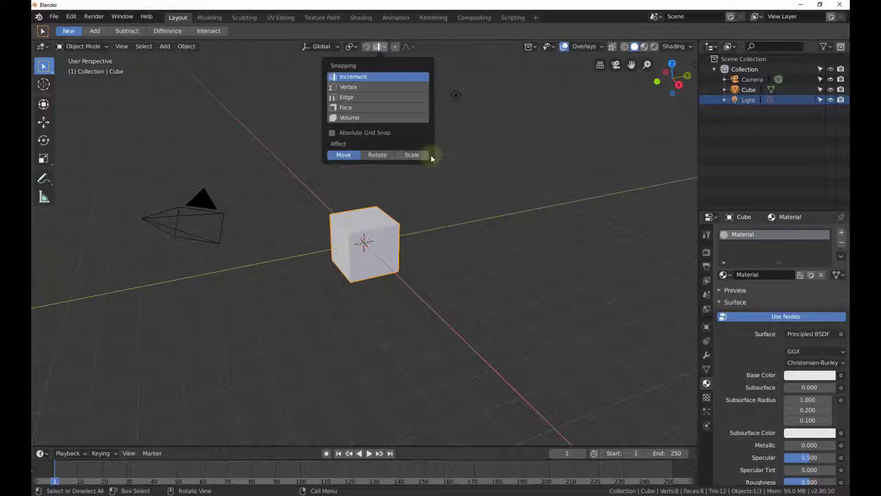
left_click(378, 48)
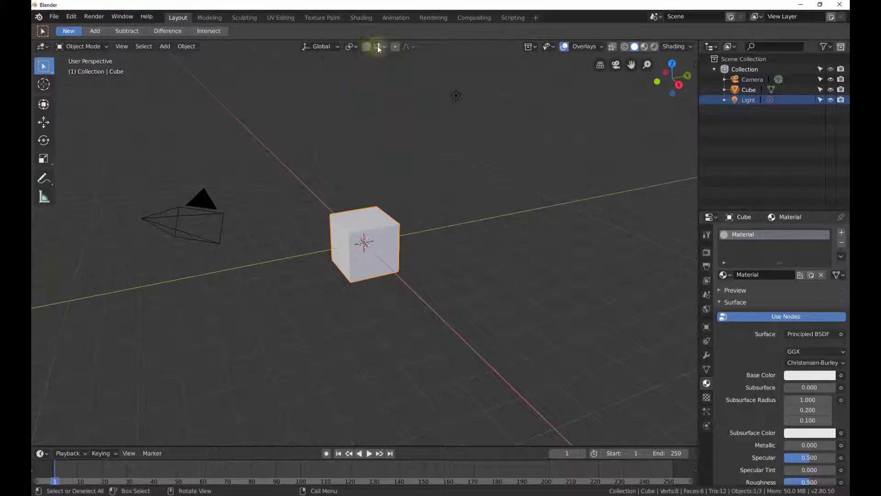
left_click(378, 46)
left_click(398, 47)
left_click(406, 46)
left_click(396, 47)
scroll(397, 158, "up", 2)
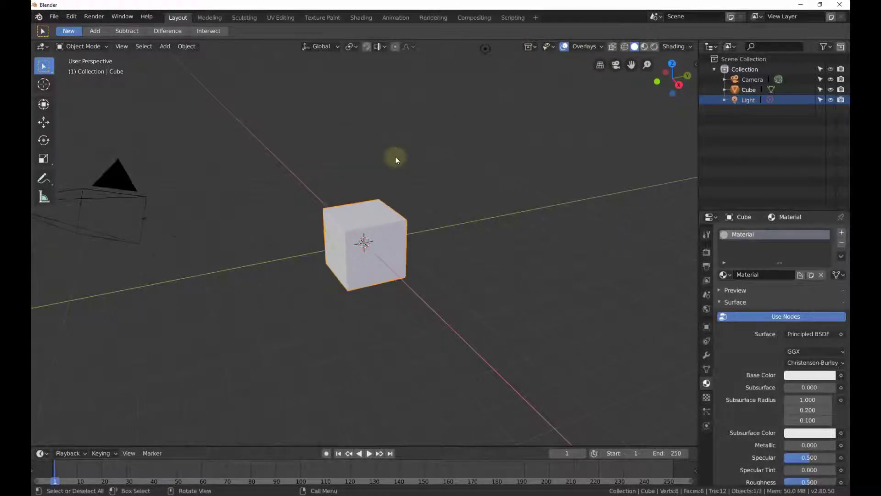
scroll(396, 158, "down", 2)
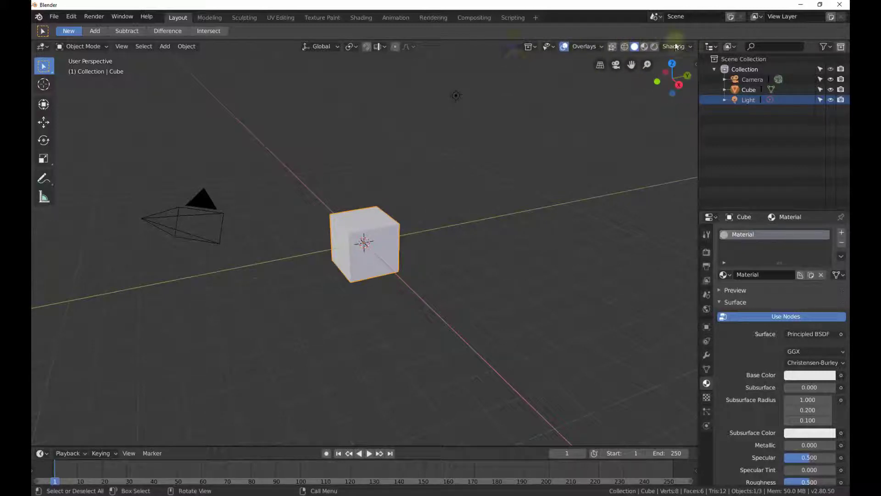
Alternate the viewport between orthographic and perspective projection, and look through the camera before leaving the camera view.
left_click(599, 66)
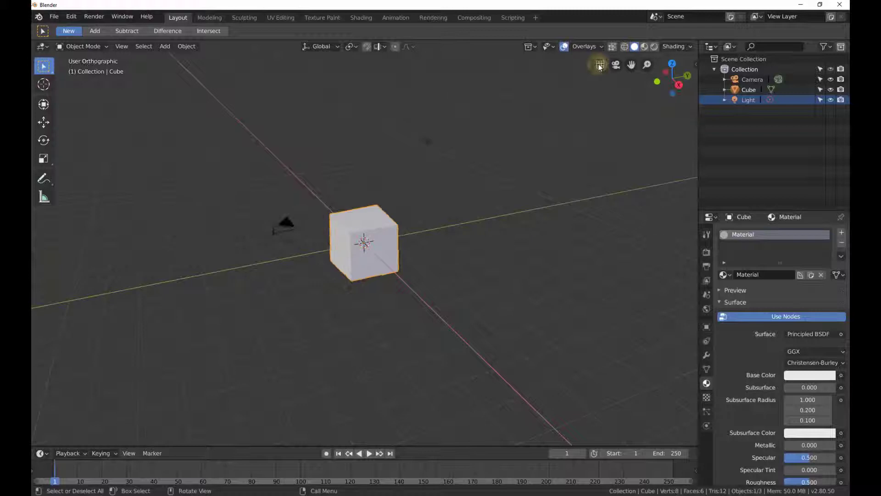
left_click(599, 66)
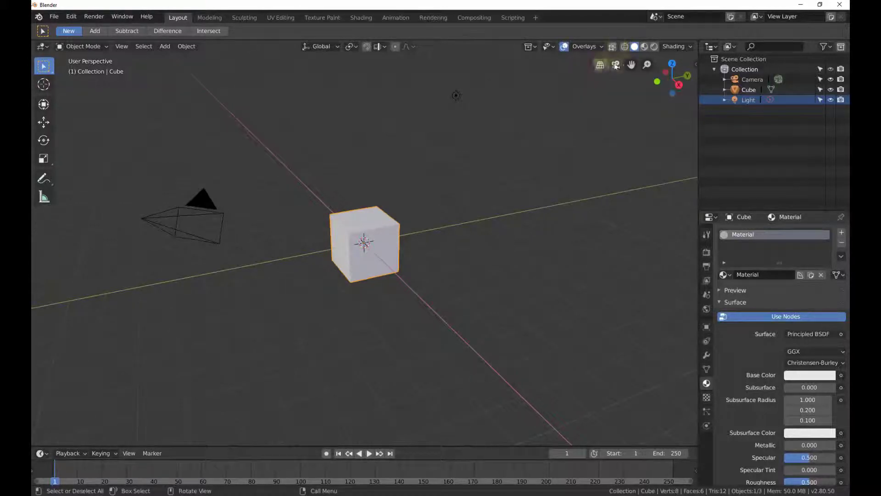
left_click(601, 67)
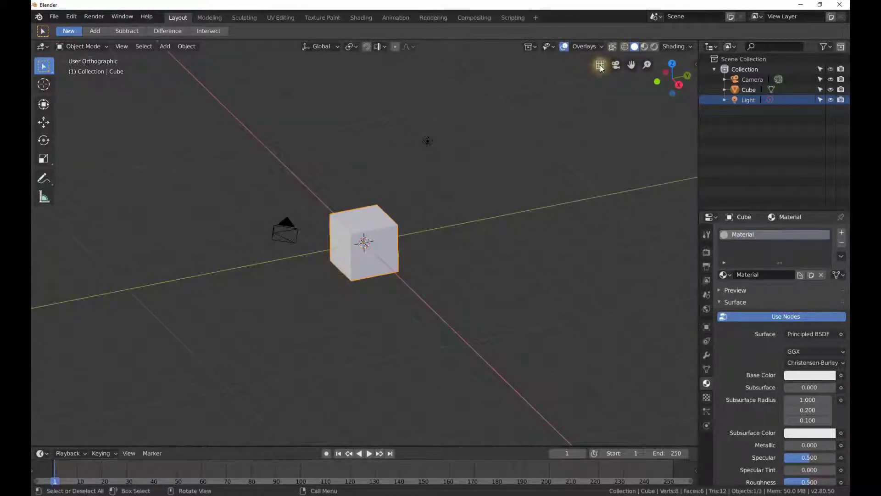
left_click(601, 66)
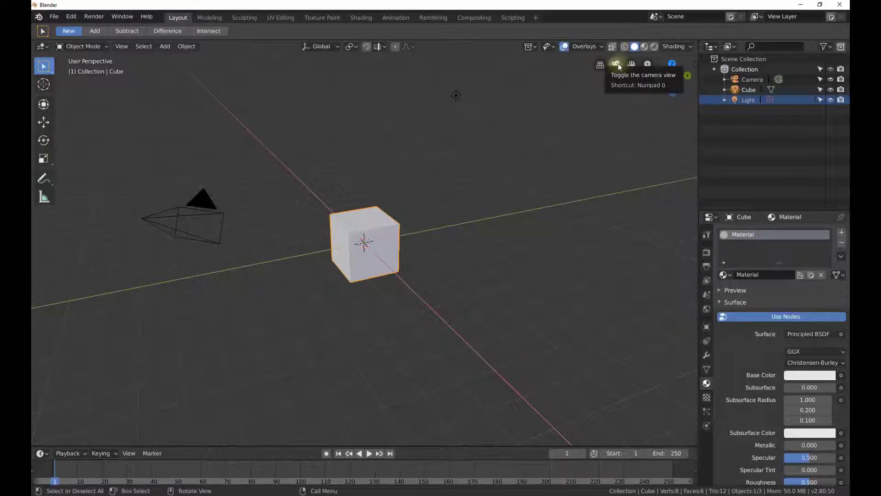
left_click(616, 65)
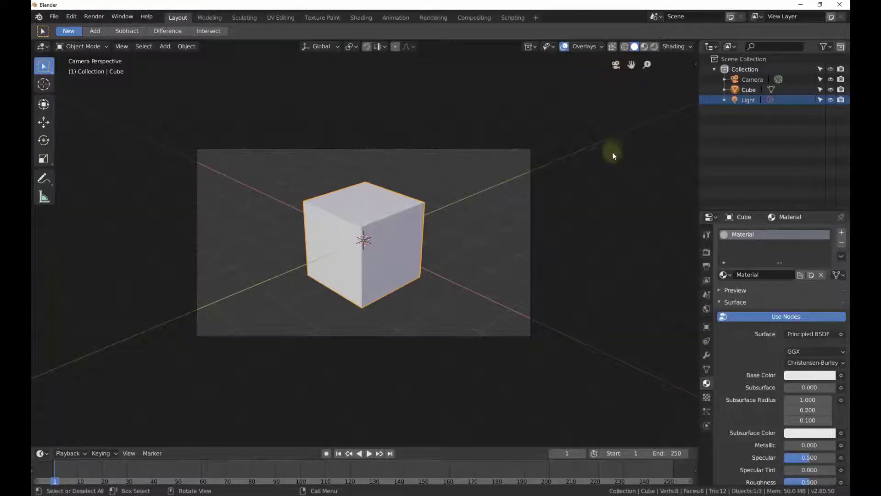
middle_click_drag(605, 156, 648, 65)
Demonstrate zooming and orbiting the scene with the viewport's navigation gizmos.
left_click_drag(647, 65, 517, 92)
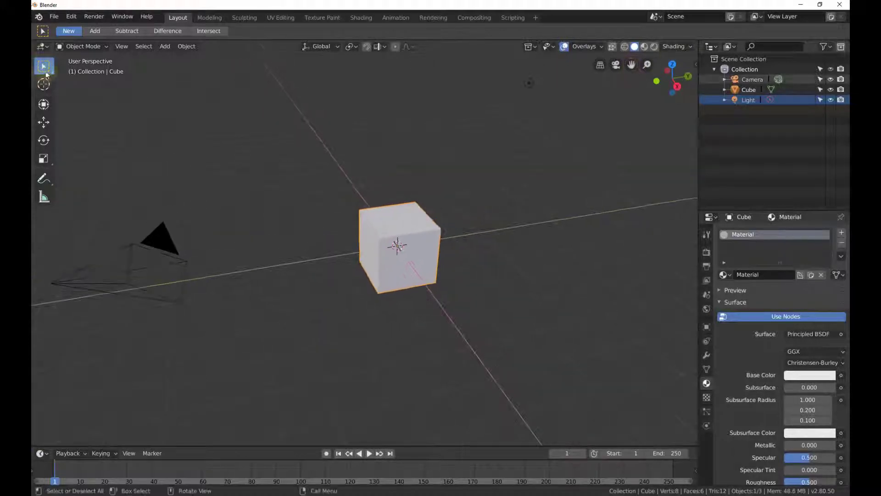
mouse_move(645, 63)
left_mouse_down()
mouse_move(574, 85)
mouse_move(643, 77)
left_mouse_up()
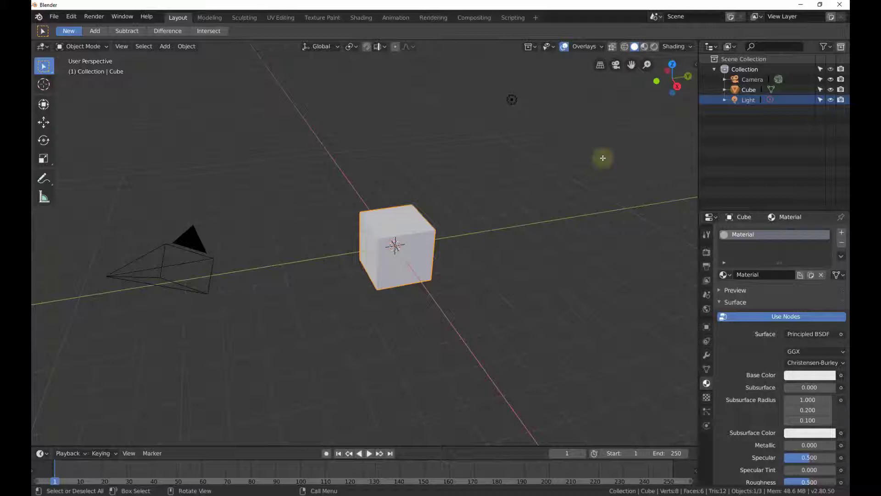
left_click_drag(673, 78, 650, 71)
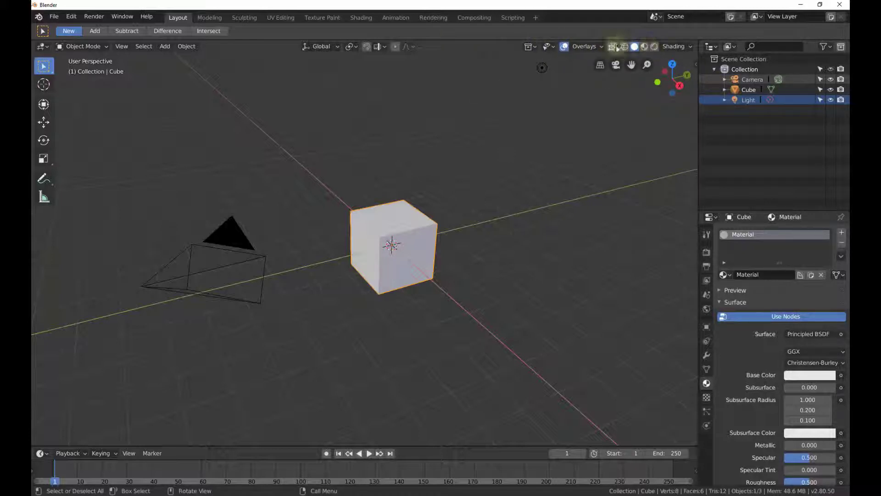
Review the viewport's collection visibility, object type visibility and overlay options.
left_click(545, 46)
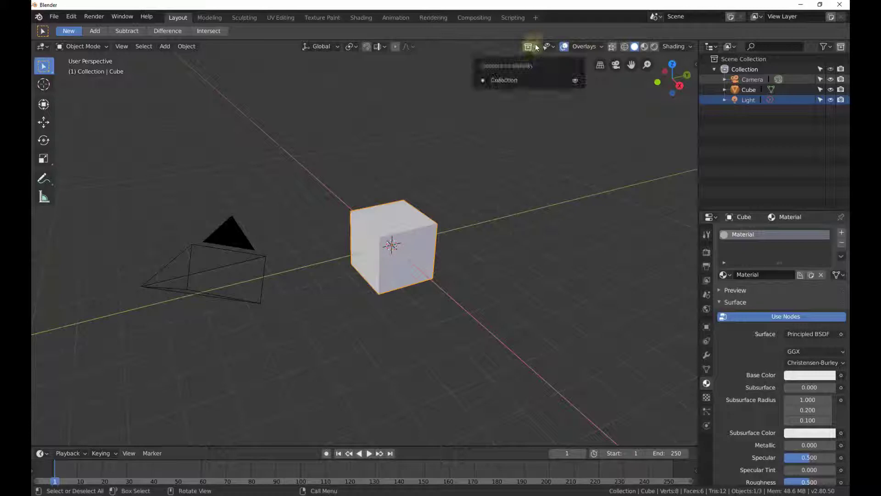
mouse_move(584, 47)
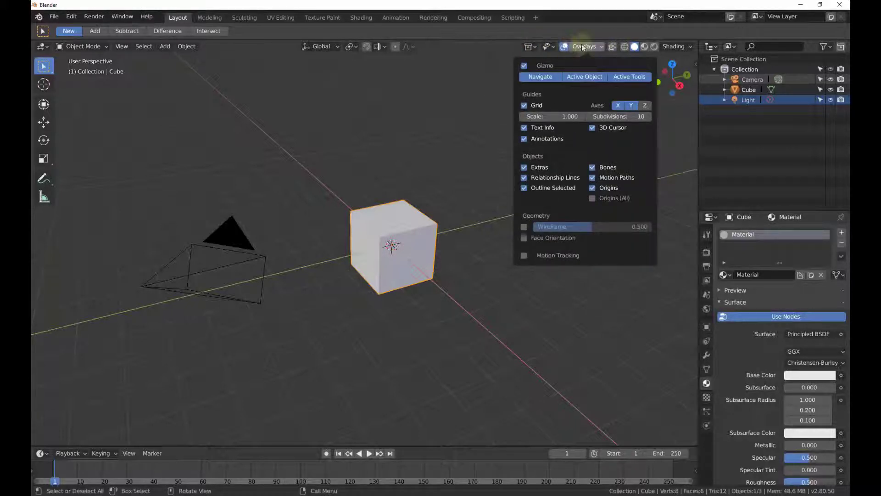
mouse_move(531, 47)
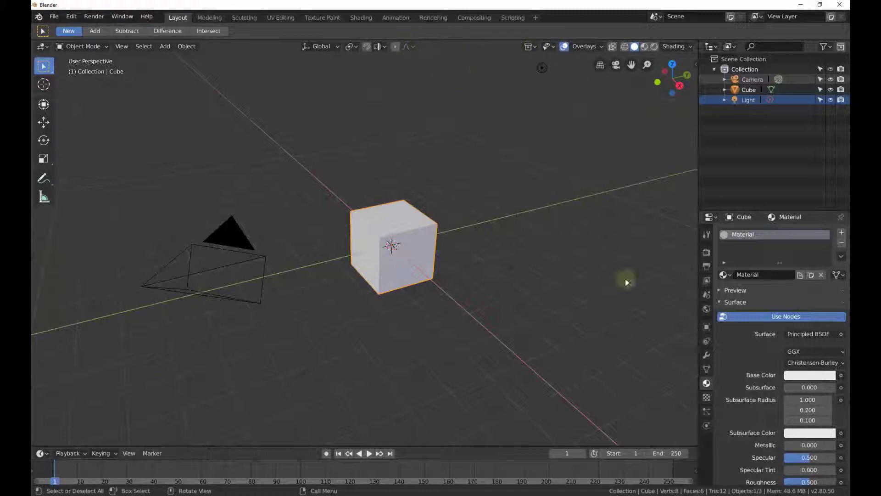
scroll(546, 155, "down", 1)
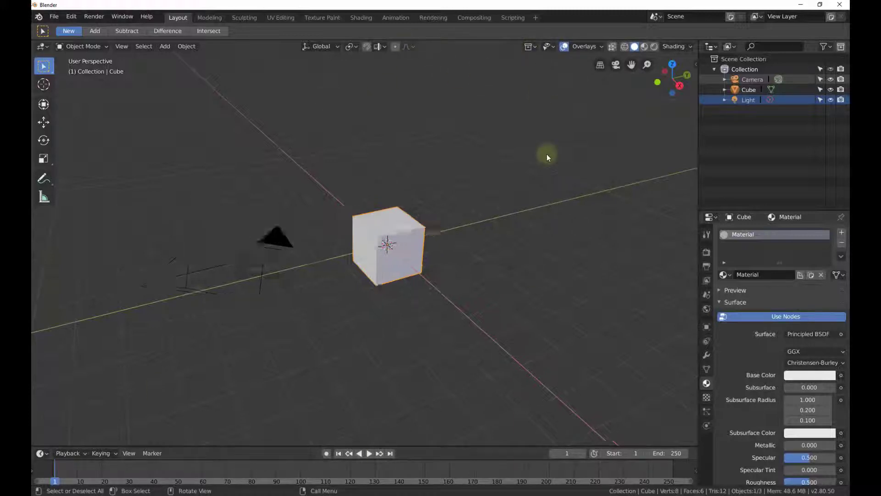
Compare the wireframe, solid, LookDev and rendered shading modes on the cube, ending in solid.
left_click(625, 47)
left_click(635, 47)
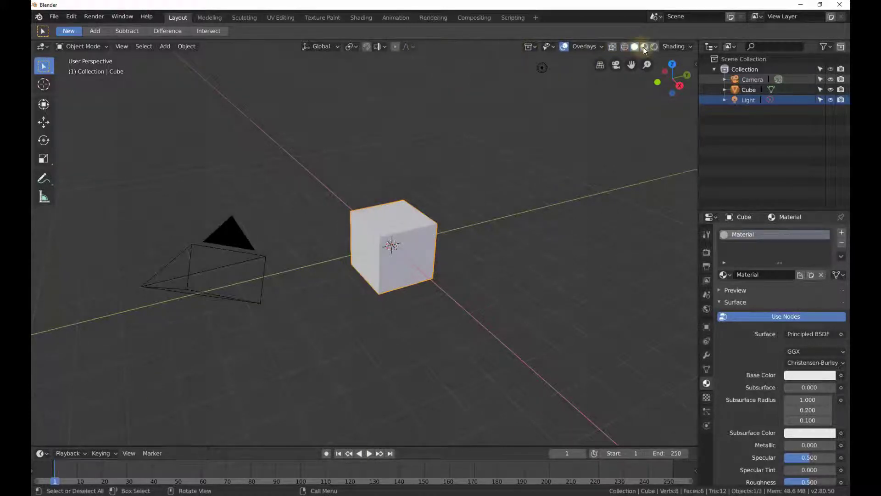
left_click(643, 47)
left_click(655, 47)
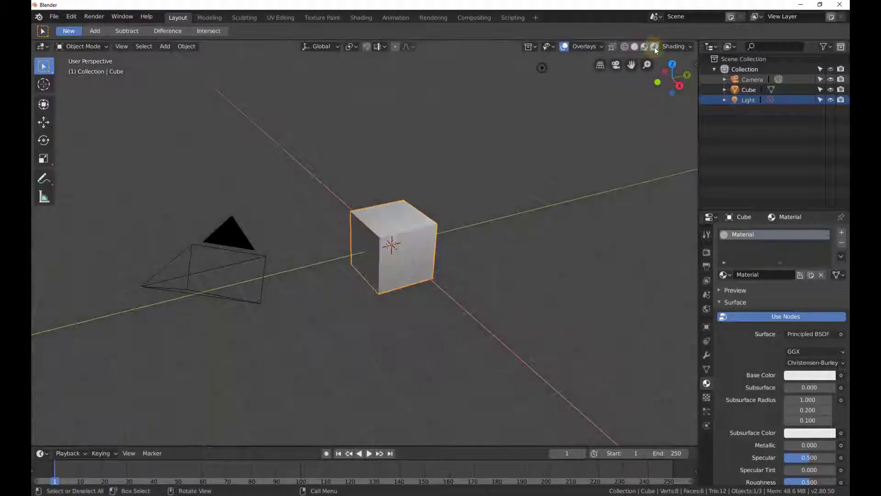
left_click(625, 47)
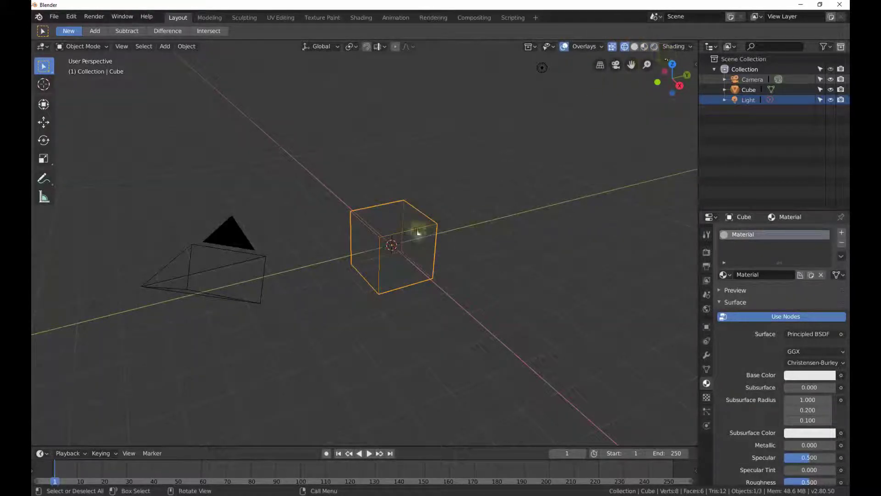
left_click(634, 47)
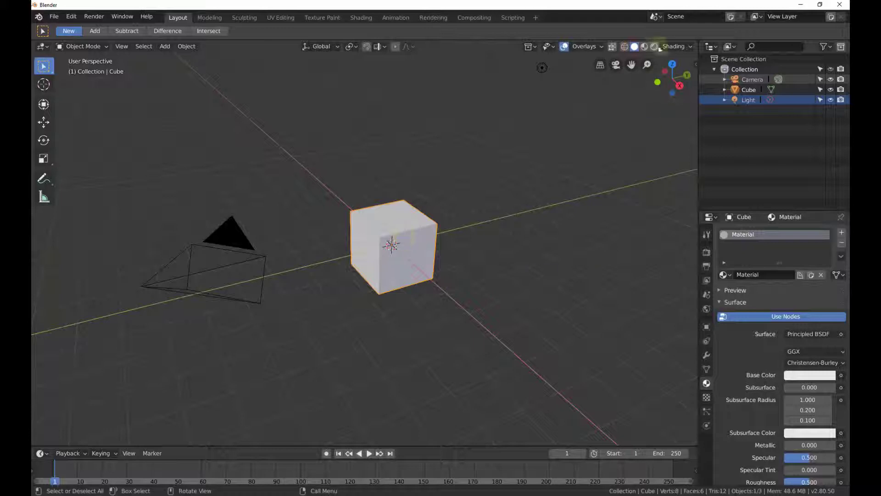